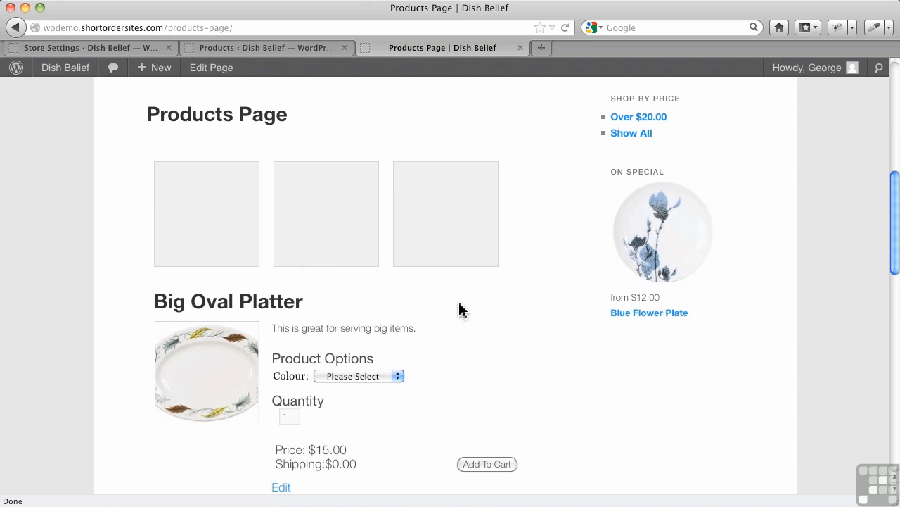
Step: Open the Plates product category for editing in the store admin
{"action": "left_click", "coordinate": [211, 48]}
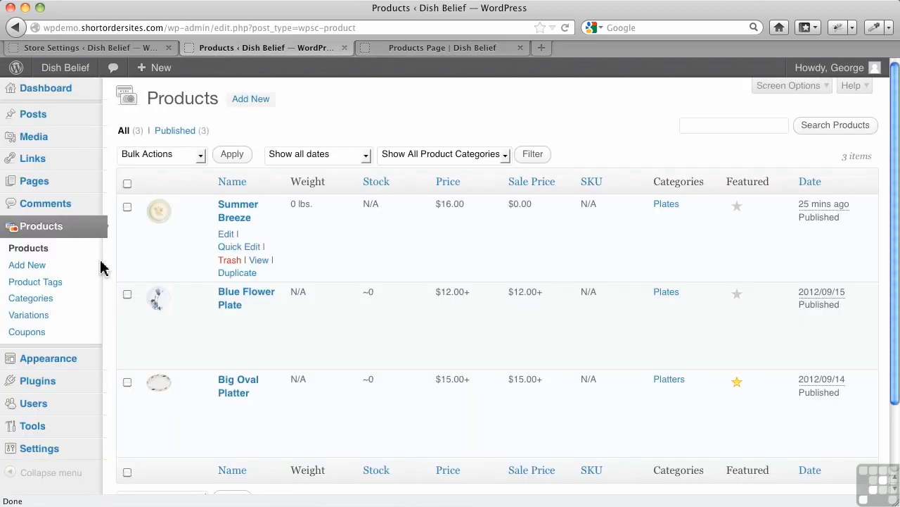
{"action": "left_click", "coordinate": [50, 301]}
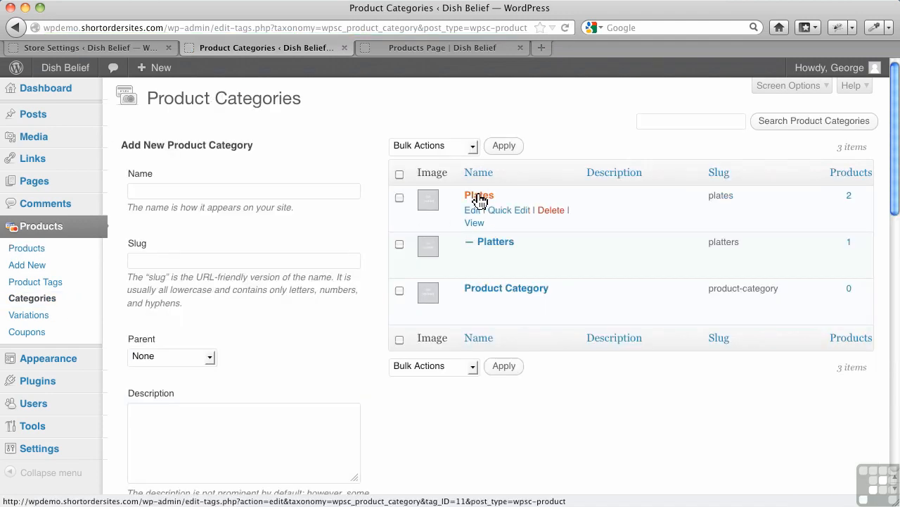
{"action": "left_click", "coordinate": [479, 197]}
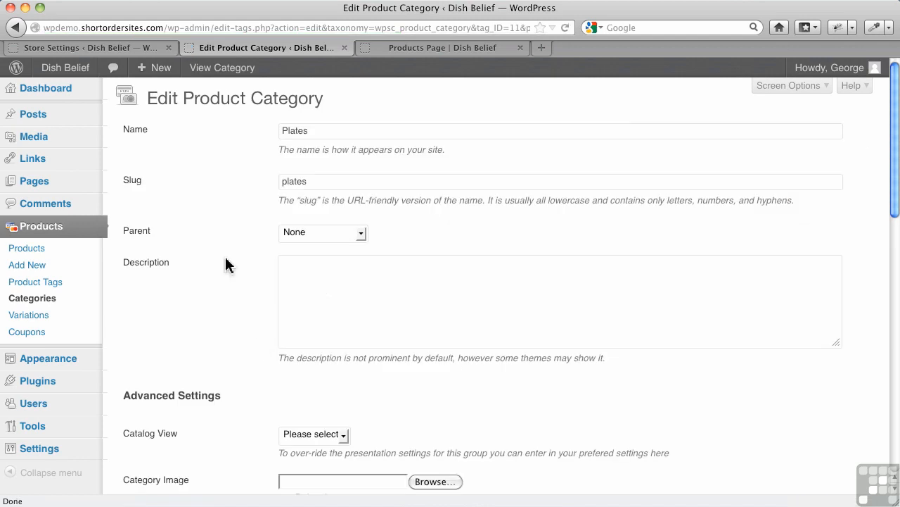
Step: Set the Plates category image to yellow-orange-hay-pattern-plate.jpg, update the category, and check the refreshed Products Page
{"action": "scroll", "coordinate": [228, 263], "scroll_direction": "down", "scroll_amount": 5}
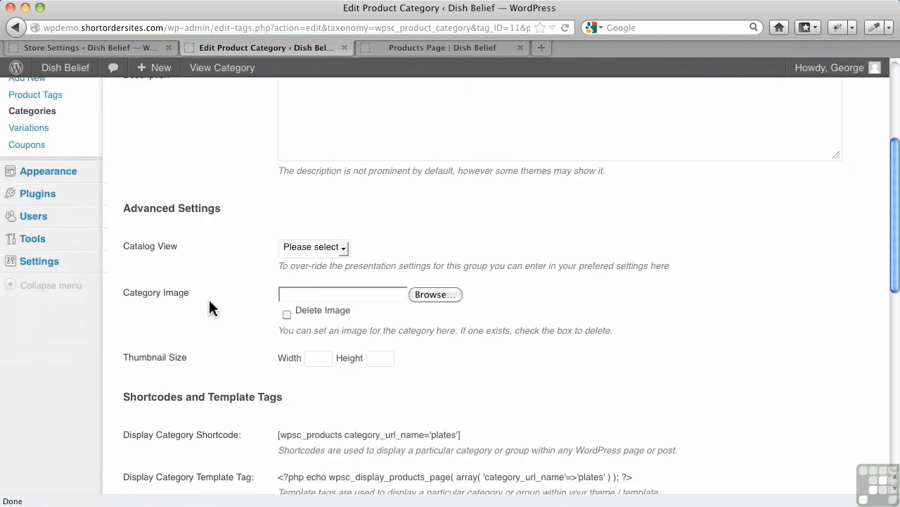
{"action": "left_click", "coordinate": [424, 295]}
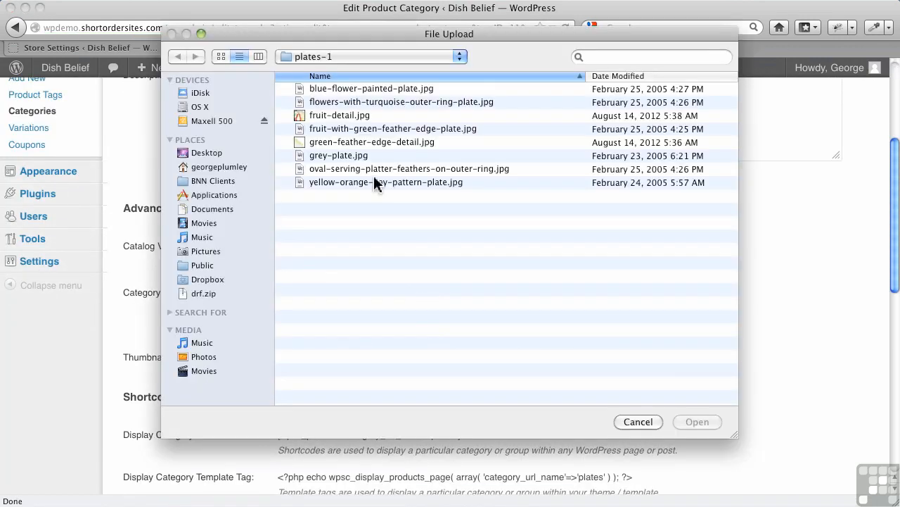
{"action": "left_click", "coordinate": [360, 90]}
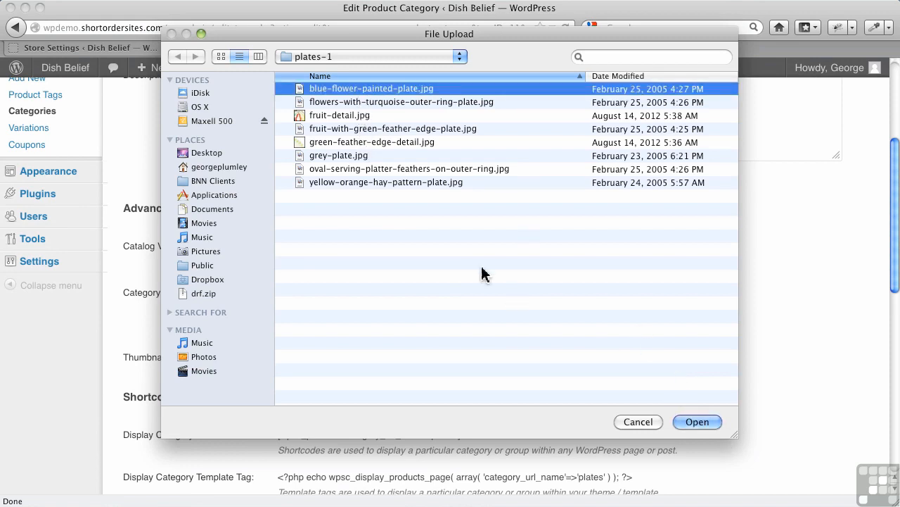
{"action": "left_click", "coordinate": [373, 182]}
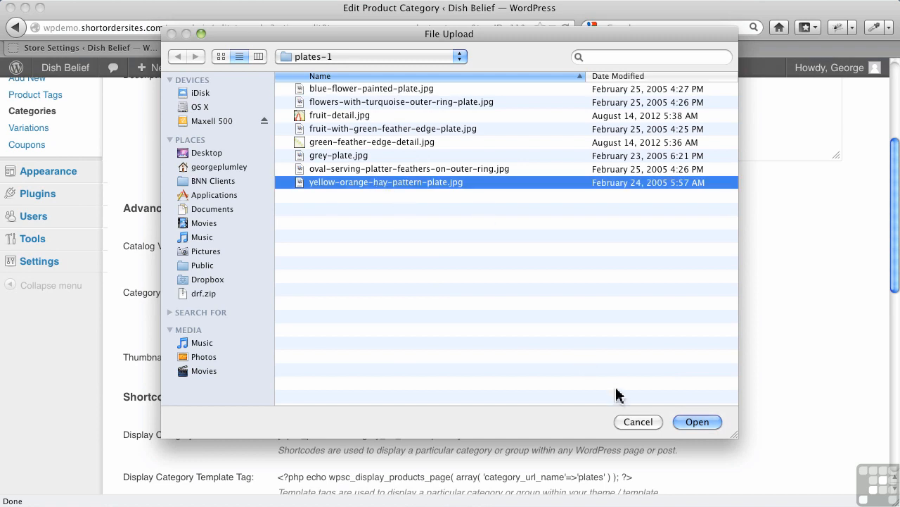
{"action": "left_click", "coordinate": [697, 422]}
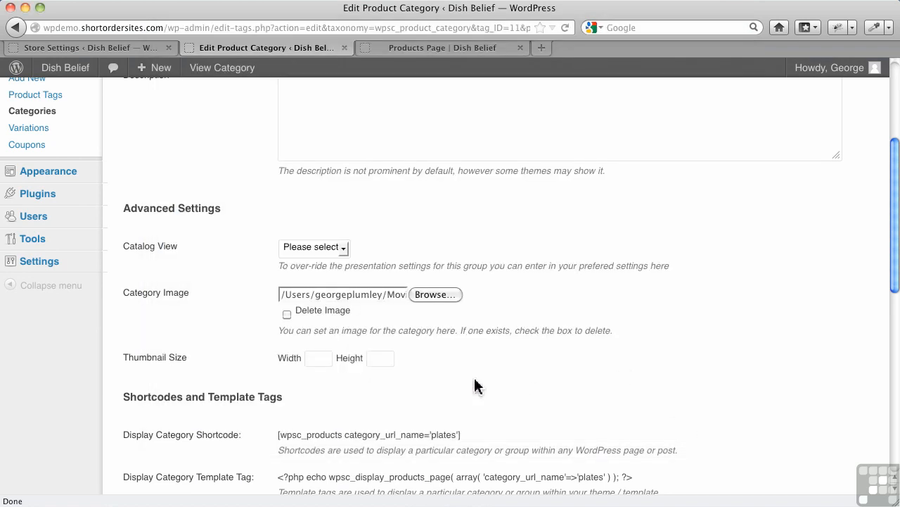
{"action": "scroll", "coordinate": [221, 401], "scroll_direction": "down", "scroll_amount": 10}
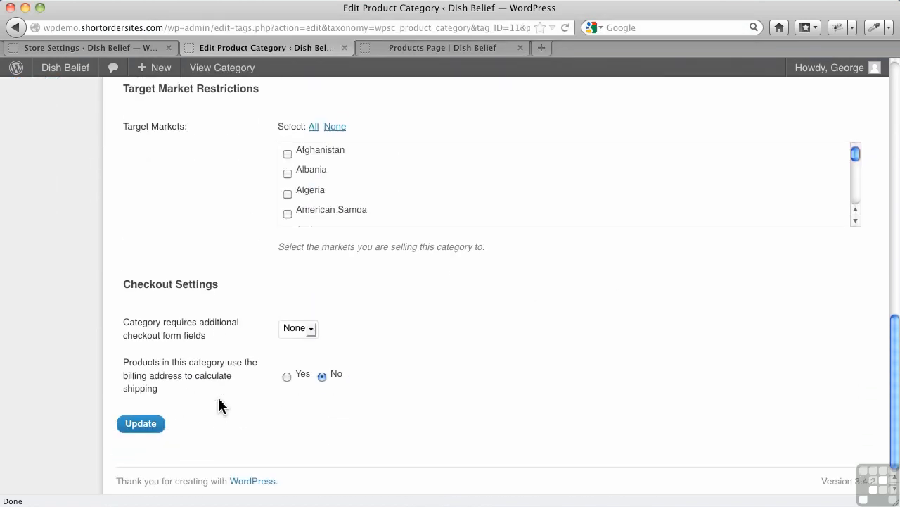
{"action": "left_click", "coordinate": [127, 421]}
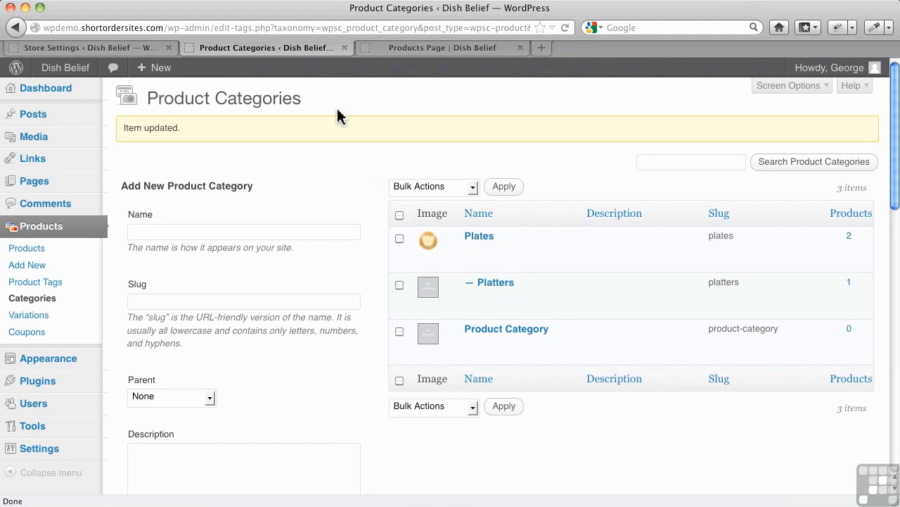
{"action": "left_click", "coordinate": [398, 49]}
{"action": "left_click", "coordinate": [567, 28]}
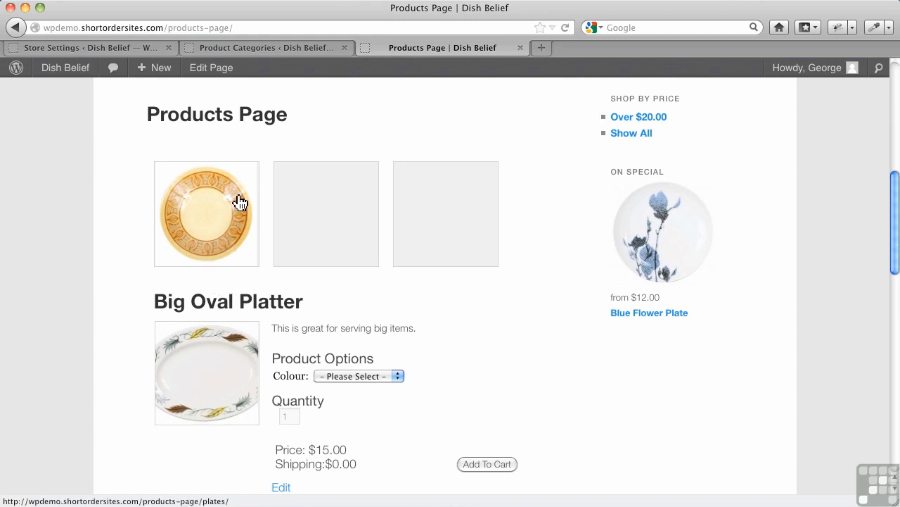
Step: Set Show Product Category Thumbnails to No in the store's presentation settings and save the changes
{"action": "left_click", "coordinate": [132, 50]}
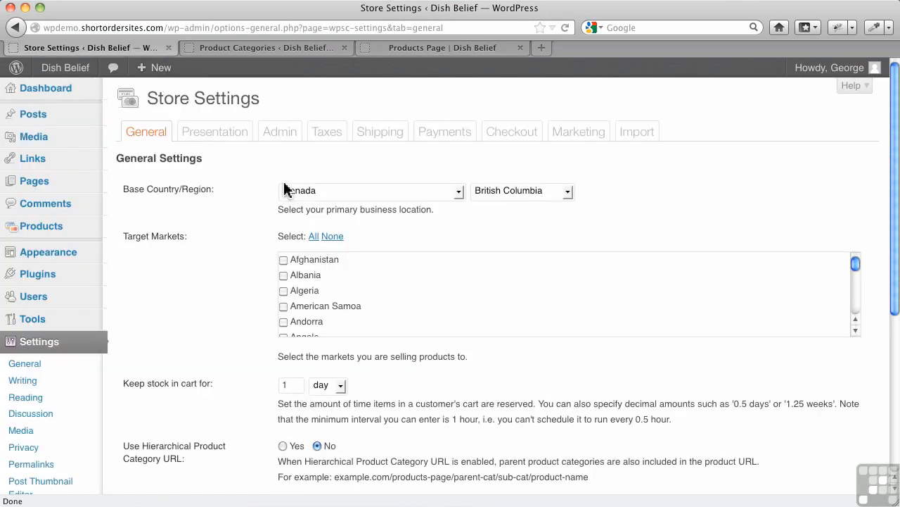
{"action": "left_click", "coordinate": [225, 140]}
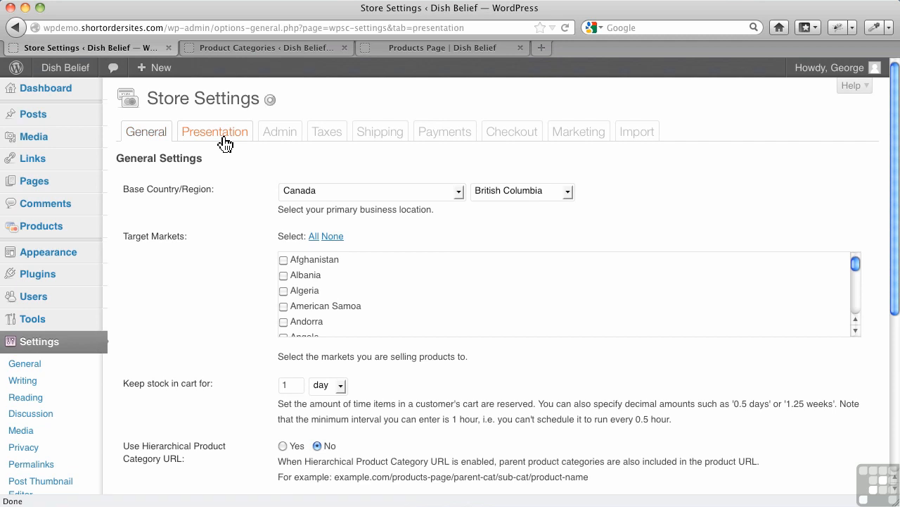
{"action": "scroll", "coordinate": [342, 305], "scroll_direction": "down", "scroll_amount": 10}
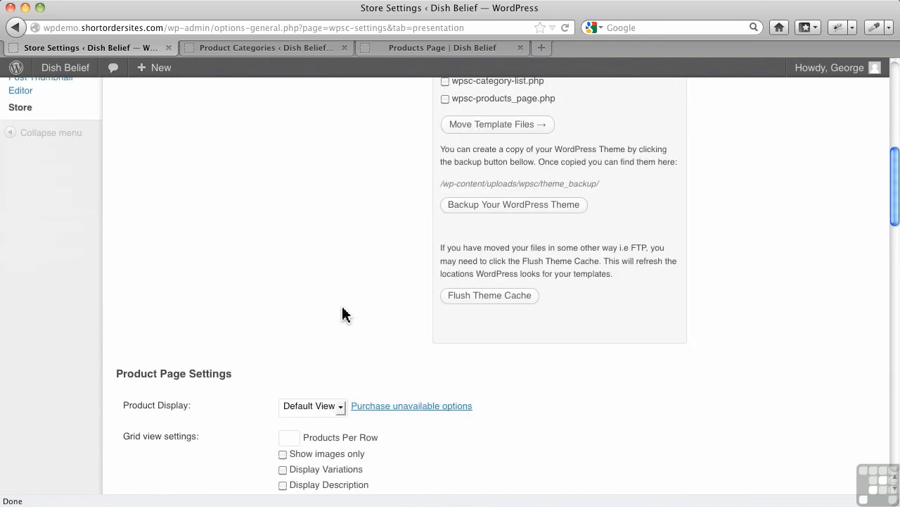
{"action": "scroll", "coordinate": [345, 315], "scroll_direction": "down", "scroll_amount": 5}
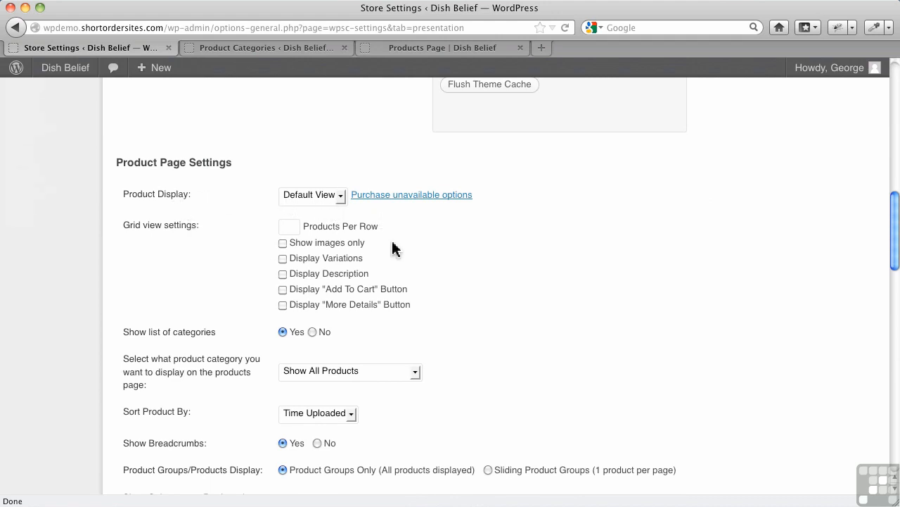
{"action": "scroll", "coordinate": [393, 248], "scroll_direction": "down", "scroll_amount": 2}
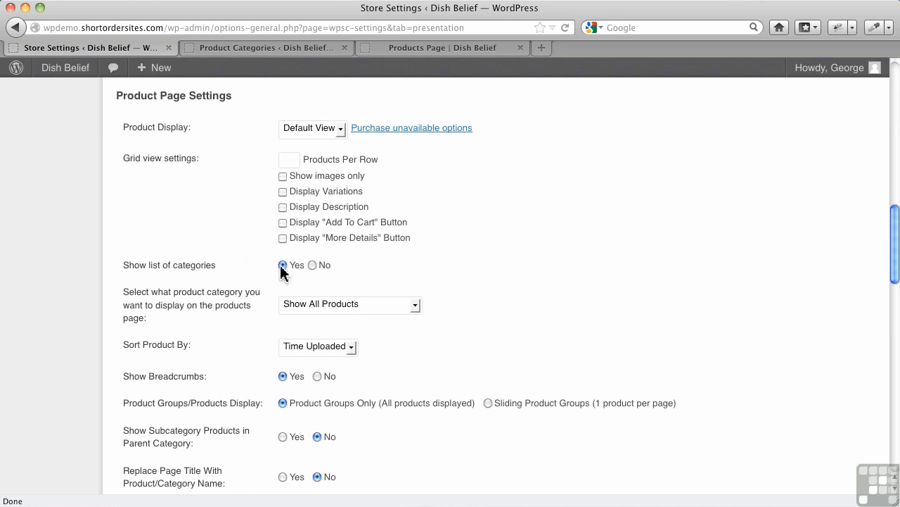
{"action": "scroll", "coordinate": [279, 316], "scroll_direction": "down", "scroll_amount": 3}
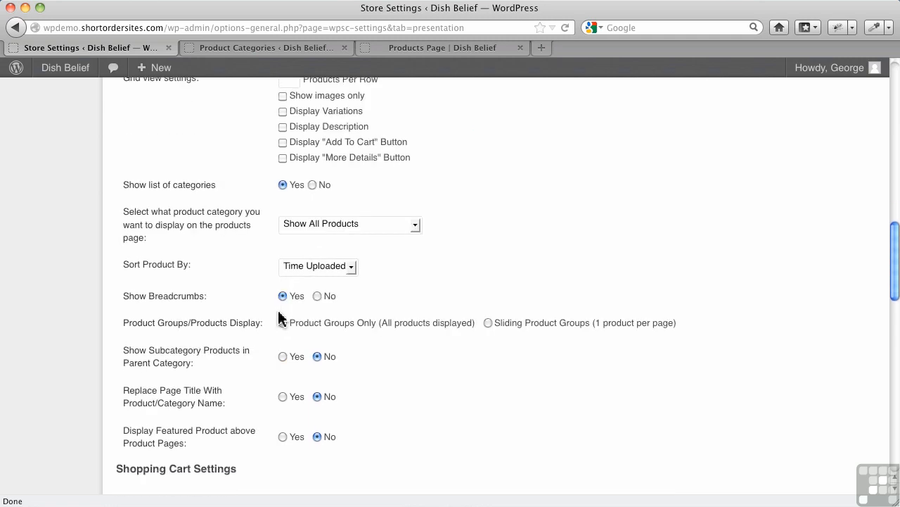
{"action": "scroll", "coordinate": [279, 317], "scroll_direction": "down", "scroll_amount": 4}
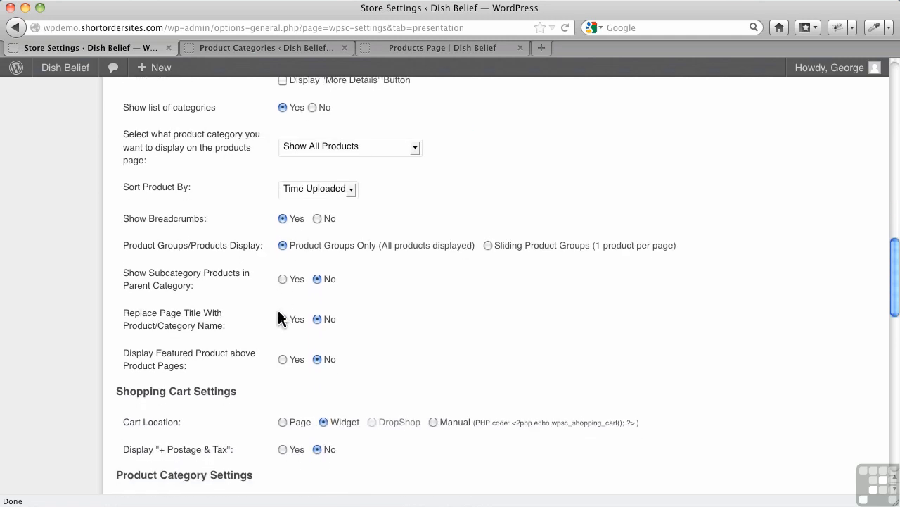
{"action": "scroll", "coordinate": [280, 317], "scroll_direction": "down", "scroll_amount": 7}
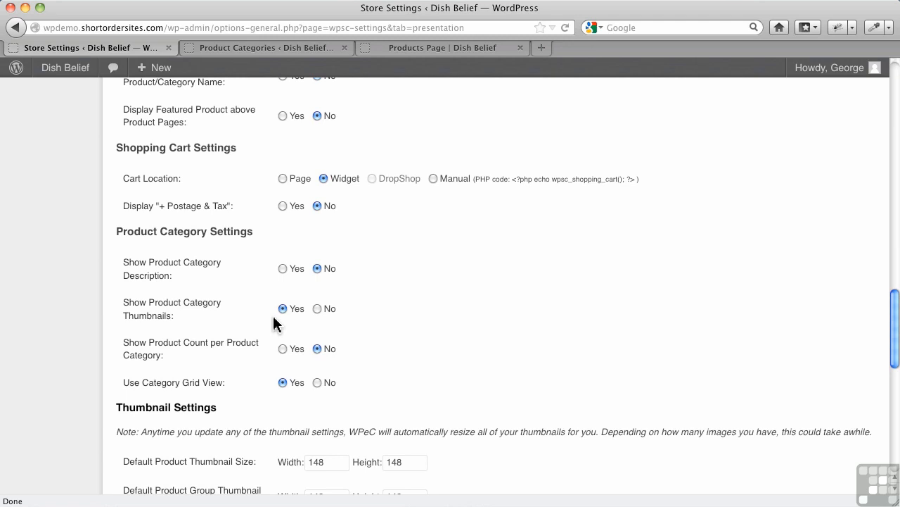
{"action": "left_click", "coordinate": [317, 308]}
{"action": "scroll", "coordinate": [281, 380], "scroll_direction": "down", "scroll_amount": 15}
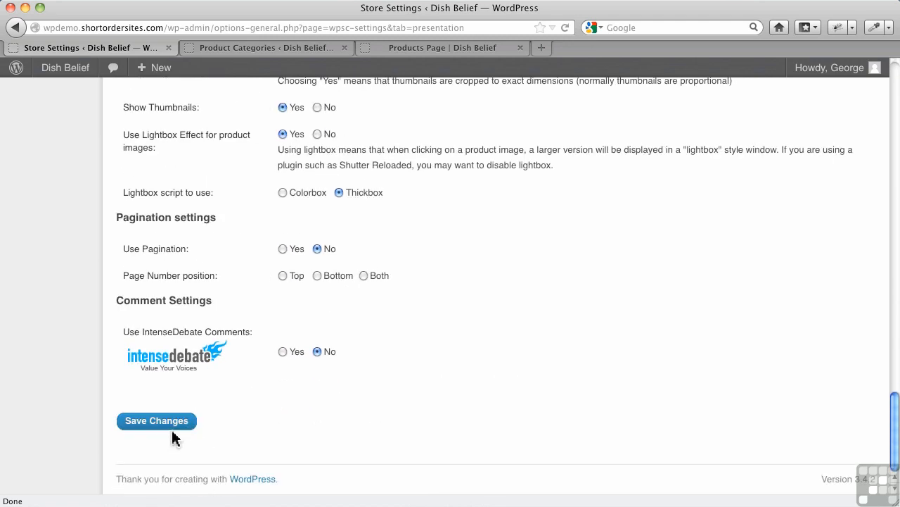
{"action": "left_click", "coordinate": [174, 433]}
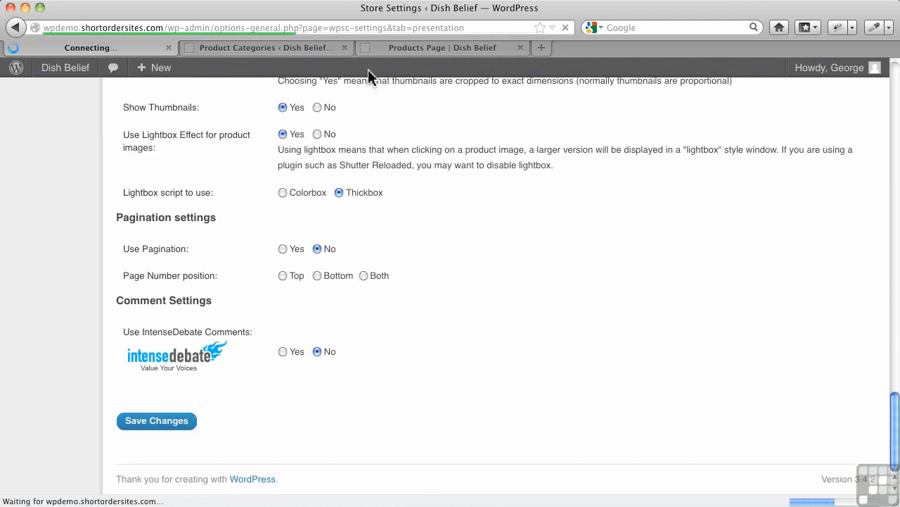
Step: Reload the storefront Products Page to check how the categories are displayed
{"action": "left_click", "coordinate": [400, 53]}
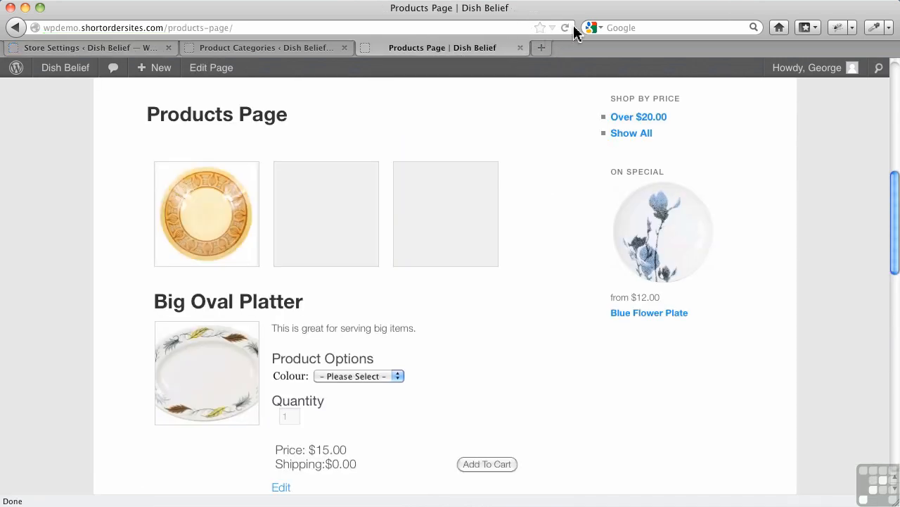
{"action": "left_click", "coordinate": [565, 28]}
{"action": "left_click", "coordinate": [566, 28]}
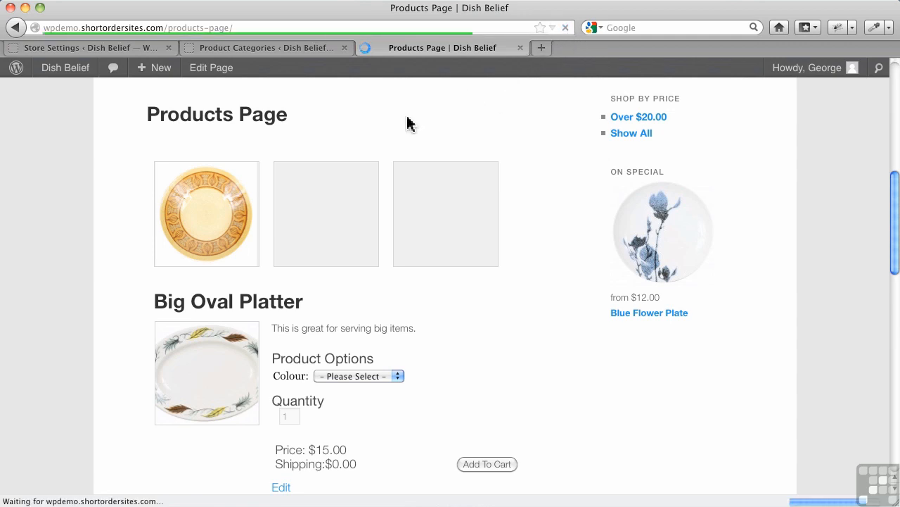
Step: Set Use Category Grid View to No in the store's presentation settings, save, and check the refreshed Products Page
{"action": "left_click", "coordinate": [76, 49]}
{"action": "scroll", "coordinate": [284, 396], "scroll_direction": "down", "scroll_amount": 15}
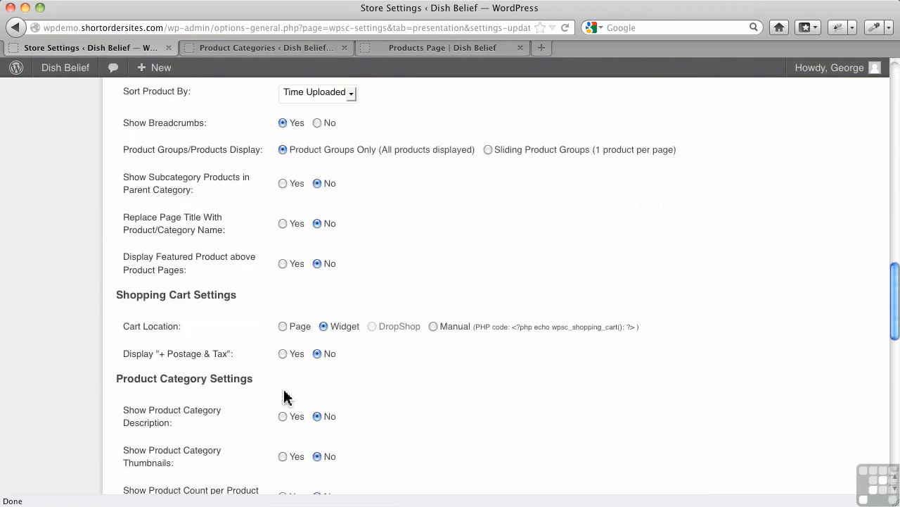
{"action": "scroll", "coordinate": [284, 397], "scroll_direction": "down", "scroll_amount": 1}
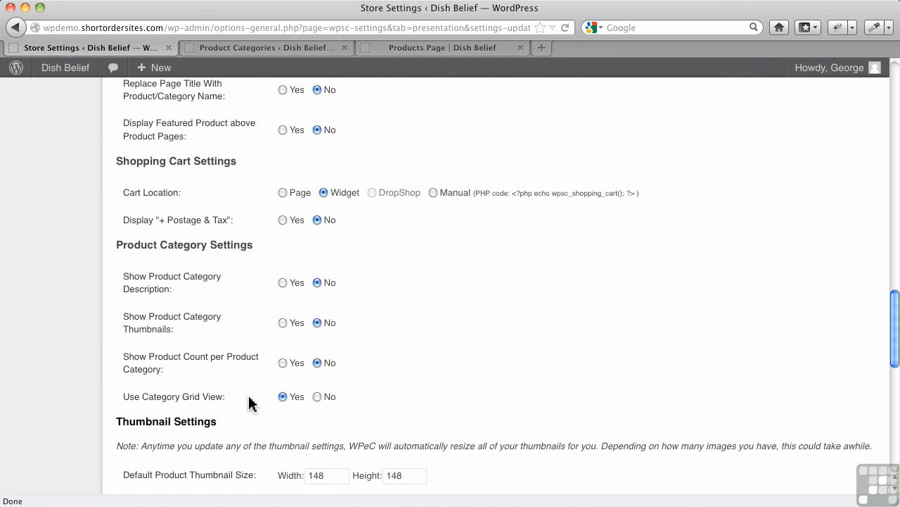
{"action": "left_click", "coordinate": [318, 396]}
{"action": "scroll", "coordinate": [380, 391], "scroll_direction": "down", "scroll_amount": 10}
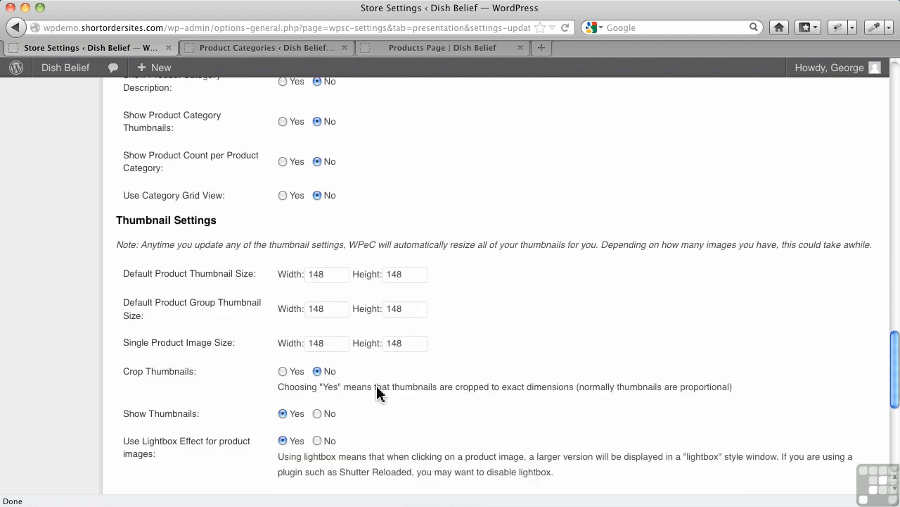
{"action": "left_click", "coordinate": [153, 425]}
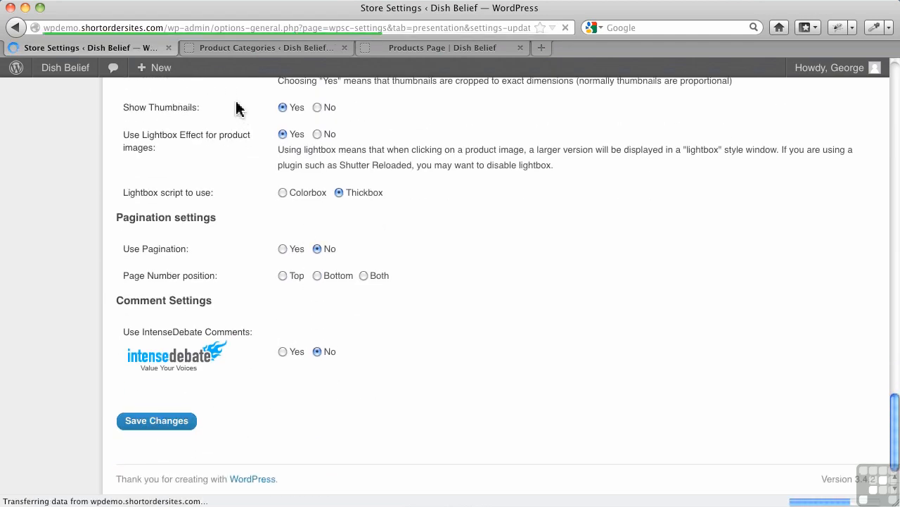
{"action": "left_click", "coordinate": [451, 49]}
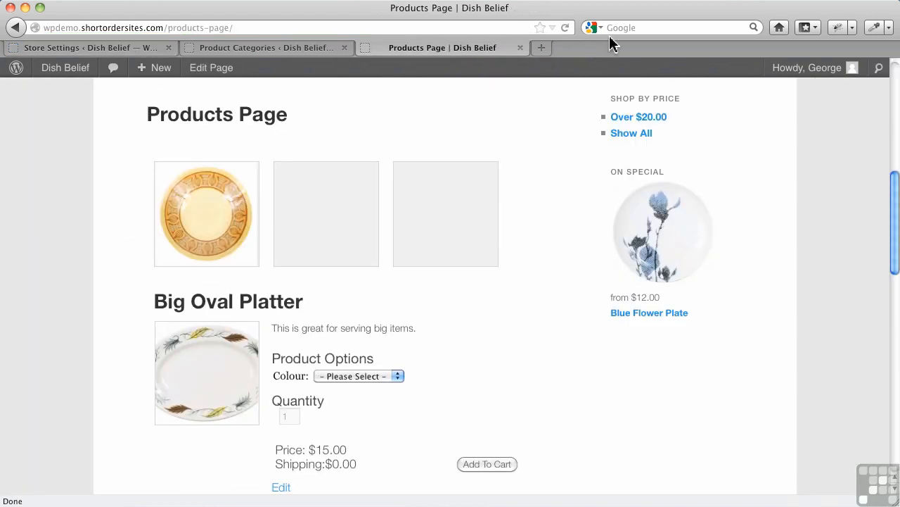
{"action": "left_click", "coordinate": [566, 28]}
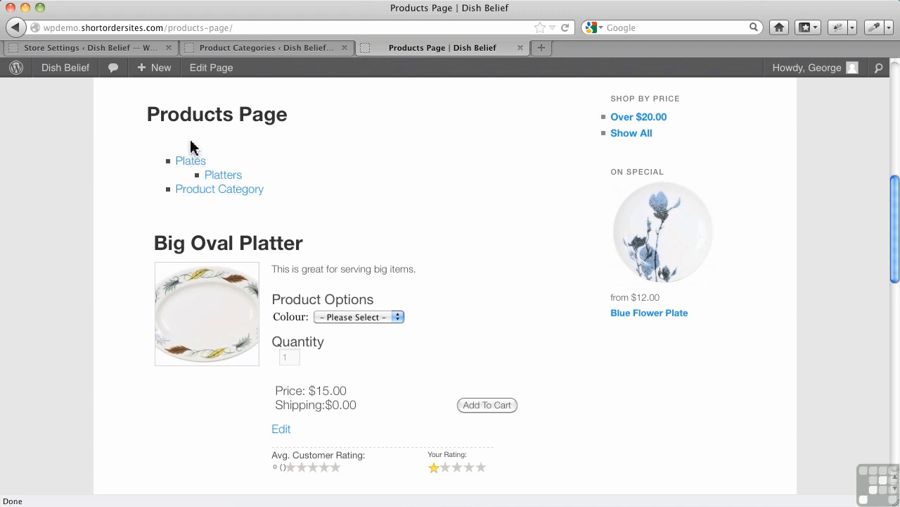
Step: Set Show Product Category Thumbnails to Yes in the store's presentation settings, save, and check the refreshed Products Page
{"action": "left_click", "coordinate": [116, 50]}
{"action": "scroll", "coordinate": [315, 387], "scroll_direction": "down", "scroll_amount": 10}
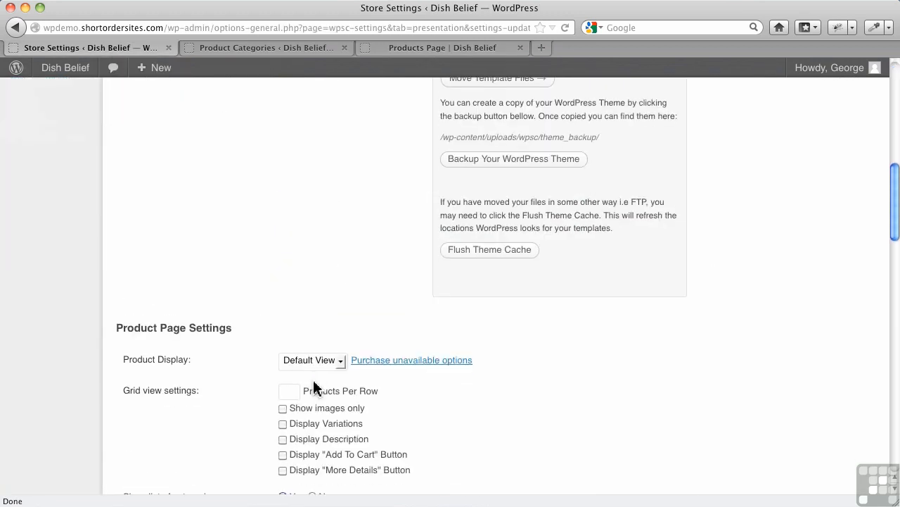
{"action": "scroll", "coordinate": [314, 386], "scroll_direction": "down", "scroll_amount": 10}
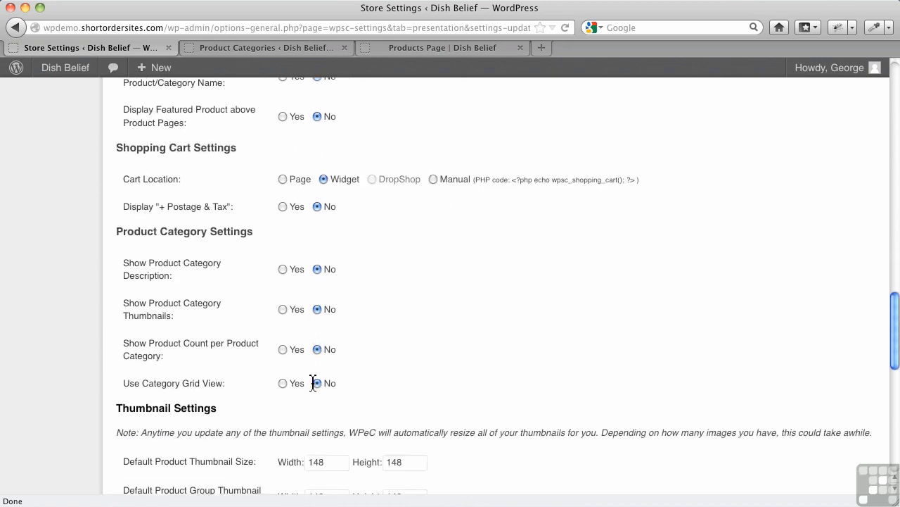
{"action": "left_click", "coordinate": [284, 310]}
{"action": "scroll", "coordinate": [355, 340], "scroll_direction": "down", "scroll_amount": 3}
{"action": "scroll", "coordinate": [355, 341], "scroll_direction": "down", "scroll_amount": 10}
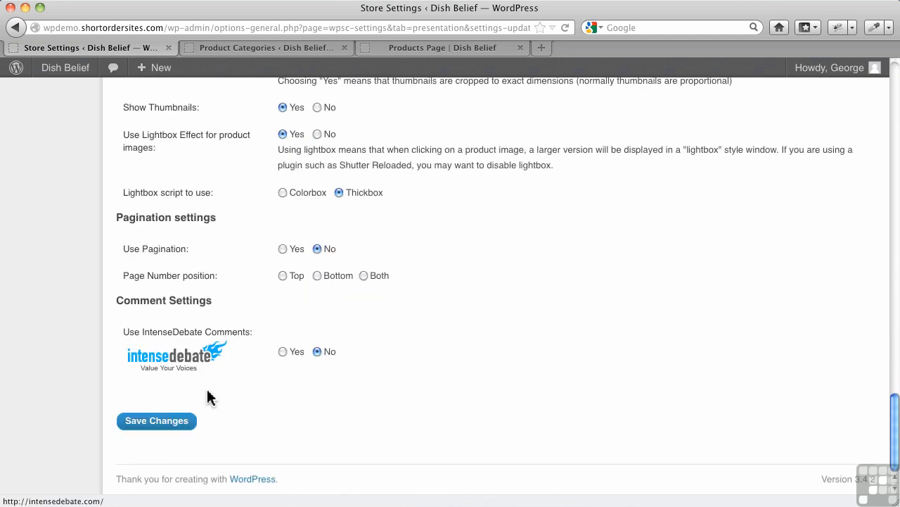
{"action": "left_click", "coordinate": [174, 427]}
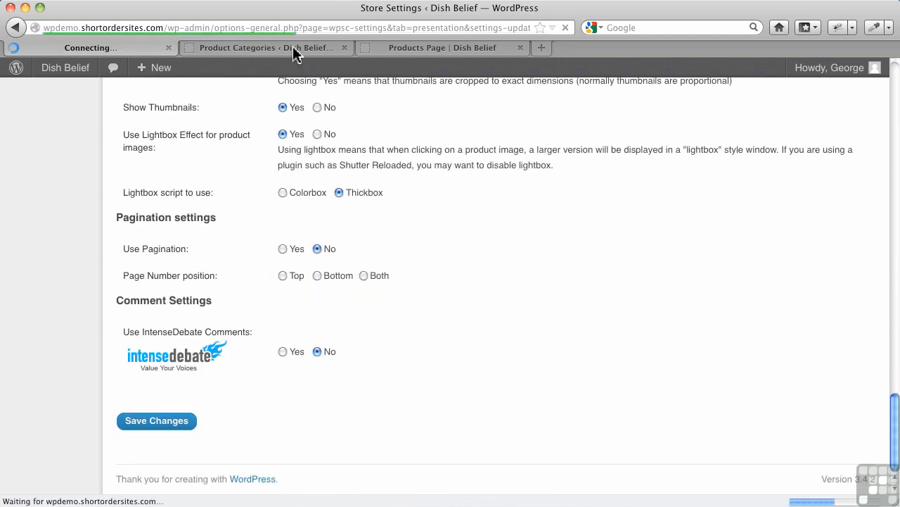
{"action": "left_click", "coordinate": [437, 51]}
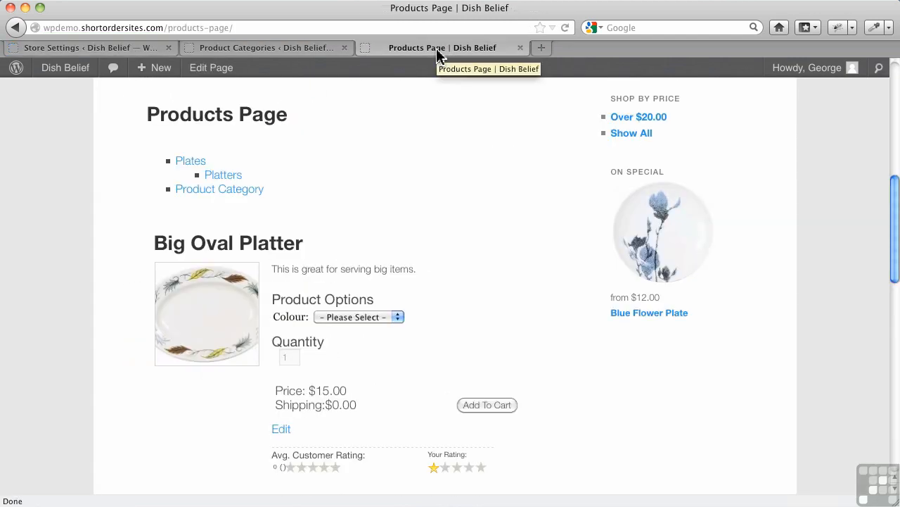
{"action": "left_click", "coordinate": [564, 28]}
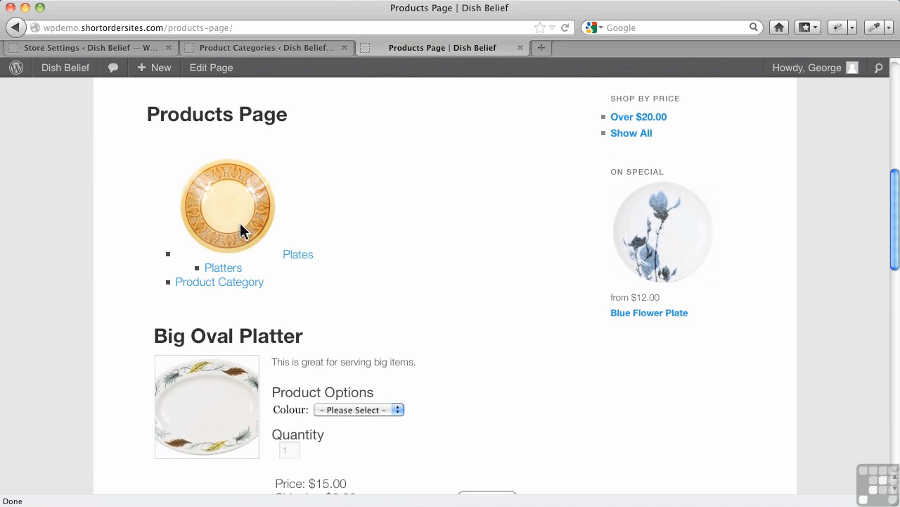
Step: Set Use Category Grid View to Yes in the store's presentation settings, save, and reload the Products Page to check the category display
{"action": "left_click", "coordinate": [127, 49]}
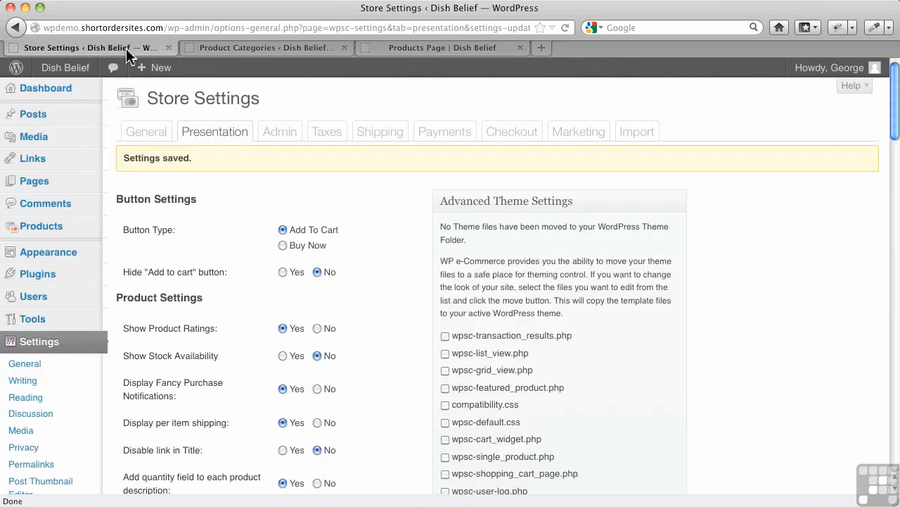
{"action": "scroll", "coordinate": [354, 380], "scroll_direction": "down", "scroll_amount": 15}
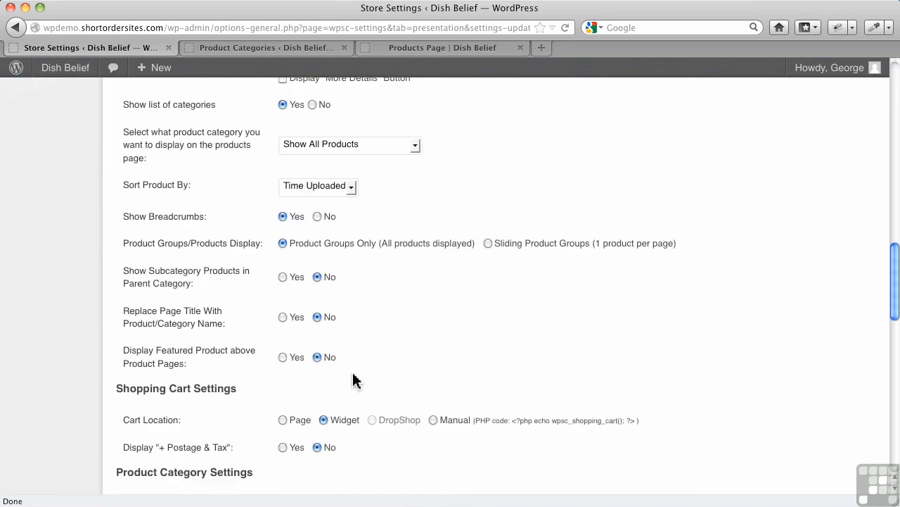
{"action": "scroll", "coordinate": [354, 380], "scroll_direction": "down", "scroll_amount": 5}
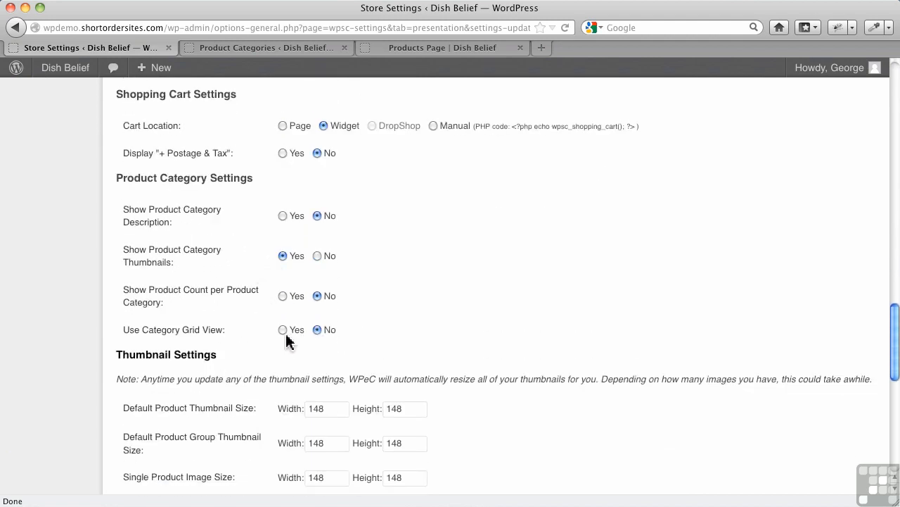
{"action": "left_click", "coordinate": [283, 329]}
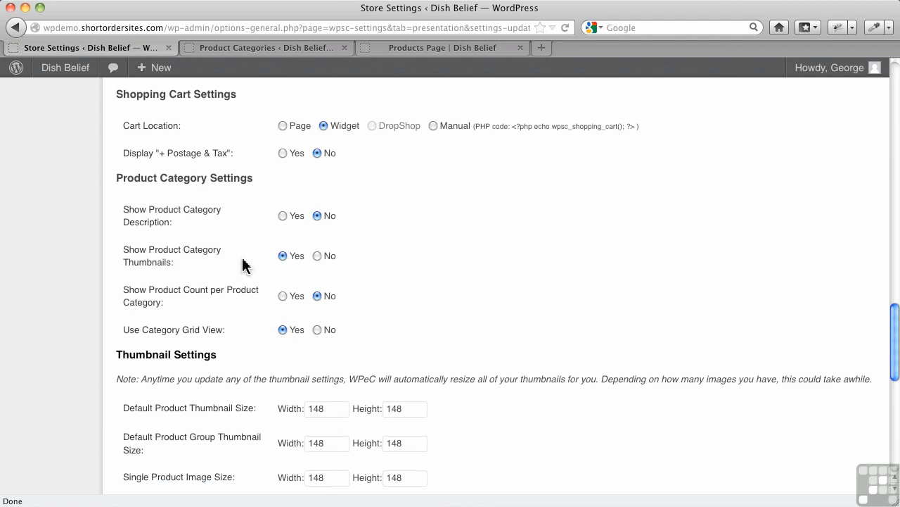
{"action": "scroll", "coordinate": [242, 265], "scroll_direction": "down", "scroll_amount": 10}
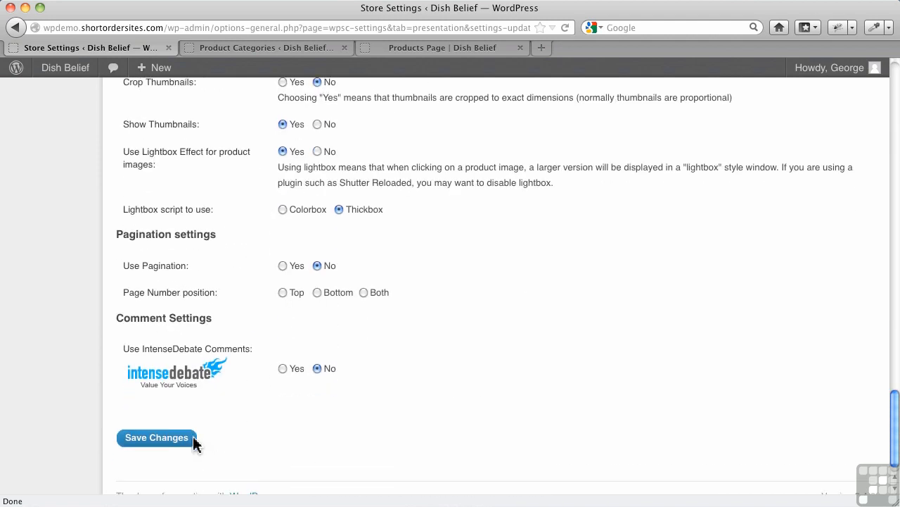
{"action": "left_click", "coordinate": [407, 50]}
{"action": "left_click", "coordinate": [565, 28]}
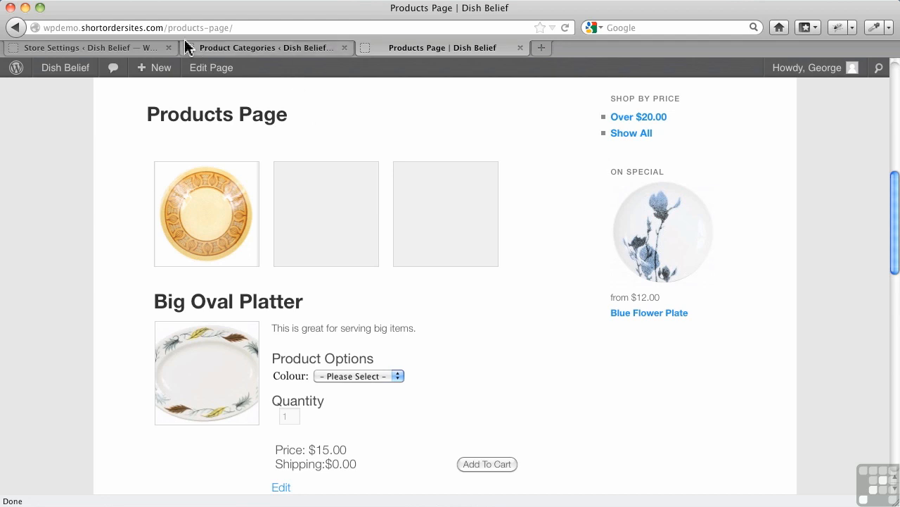
Step: Set Show list of categories to No in the store's presentation settings, save, and reload the Products Page
{"action": "left_click", "coordinate": [109, 49]}
{"action": "scroll", "coordinate": [389, 323], "scroll_direction": "down", "scroll_amount": 4}
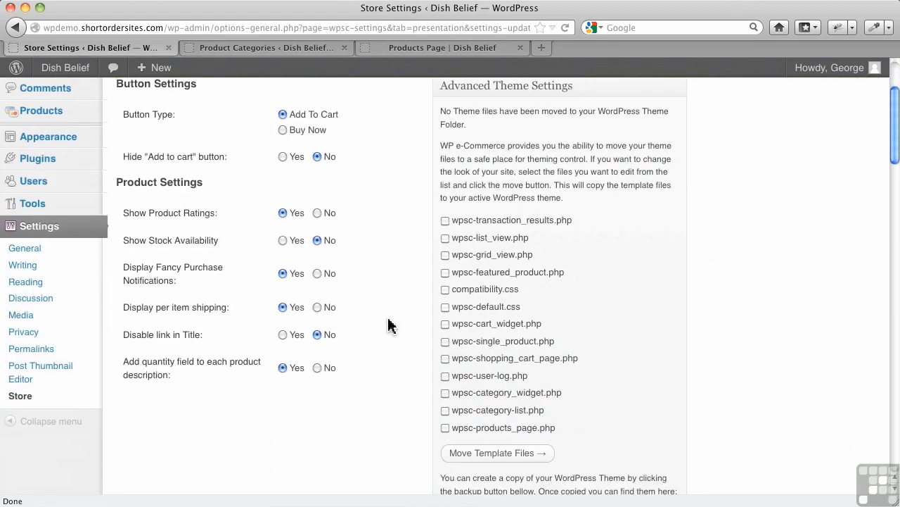
{"action": "scroll", "coordinate": [389, 323], "scroll_direction": "down", "scroll_amount": 15}
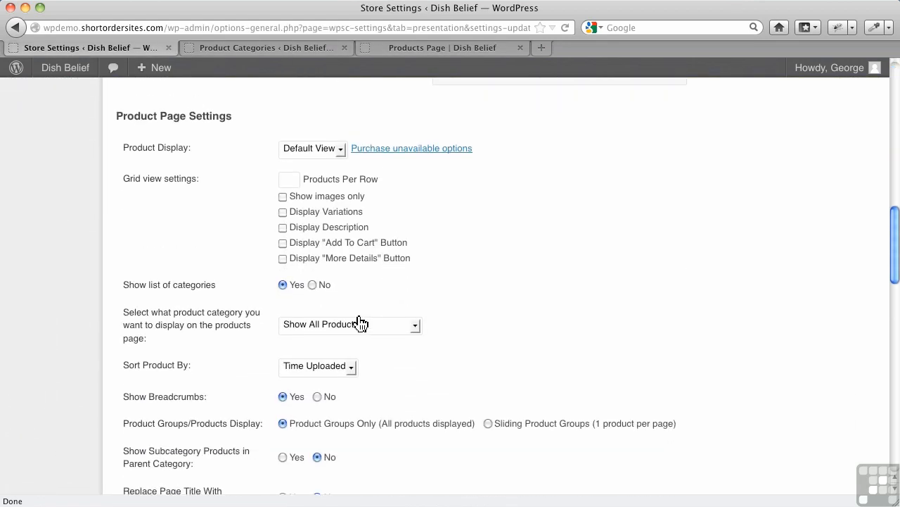
{"action": "left_click", "coordinate": [312, 265]}
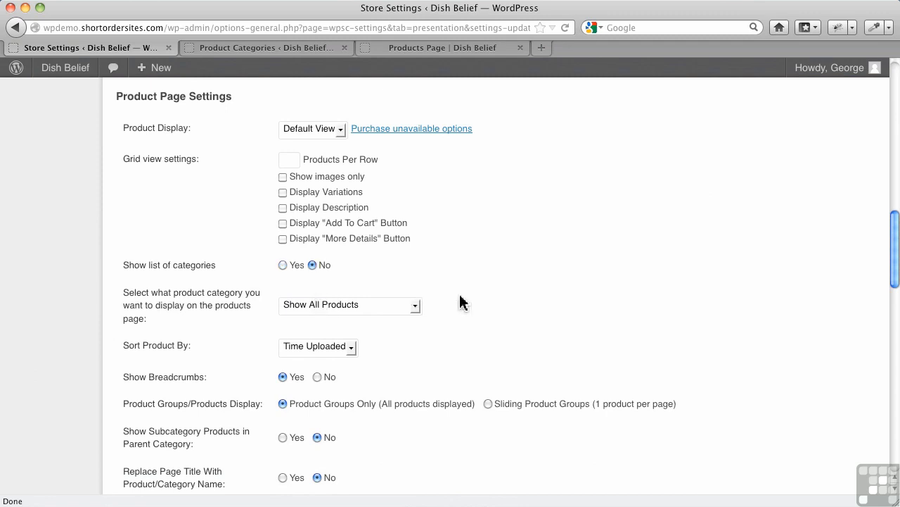
{"action": "scroll", "coordinate": [365, 408], "scroll_direction": "down", "scroll_amount": 10}
{"action": "scroll", "coordinate": [316, 410], "scroll_direction": "down", "scroll_amount": 10}
{"action": "left_click", "coordinate": [186, 422]}
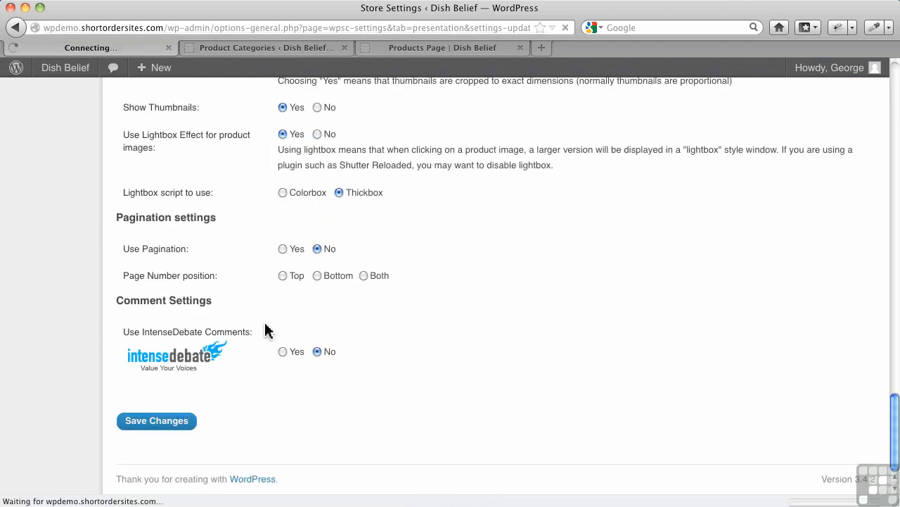
{"action": "left_click", "coordinate": [426, 49]}
{"action": "left_click", "coordinate": [566, 30]}
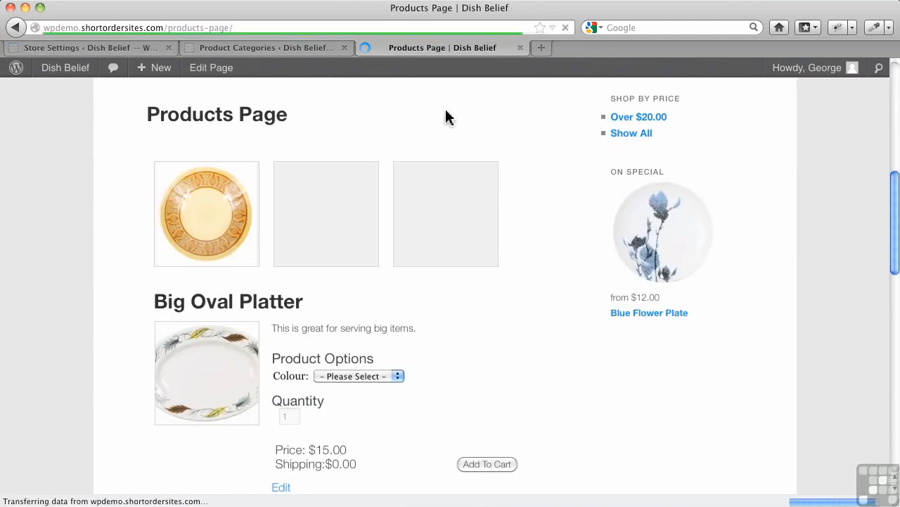
Step: Set Display Featured Product above Product Pages to Yes in the presentation settings, save, and check the reloaded Products Page
{"action": "left_click", "coordinate": [76, 48]}
{"action": "scroll", "coordinate": [267, 291], "scroll_direction": "down", "scroll_amount": 10}
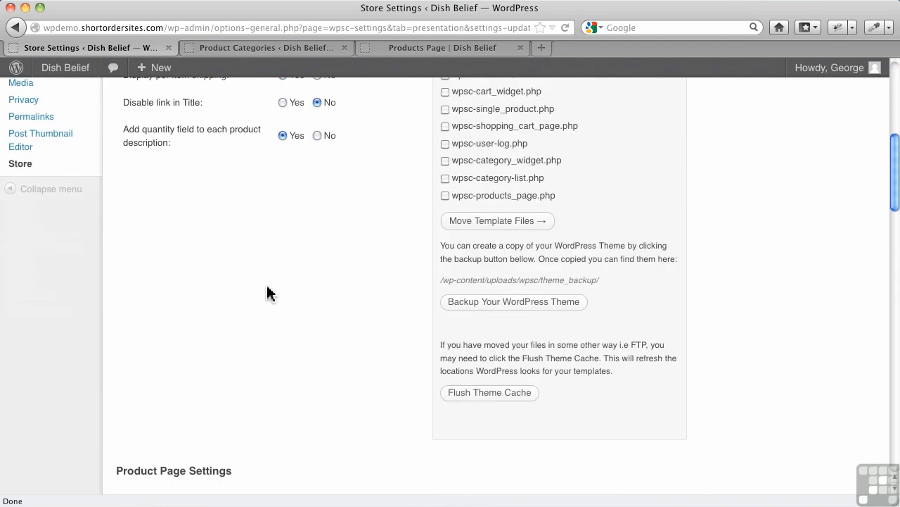
{"action": "scroll", "coordinate": [267, 292], "scroll_direction": "down", "scroll_amount": 2}
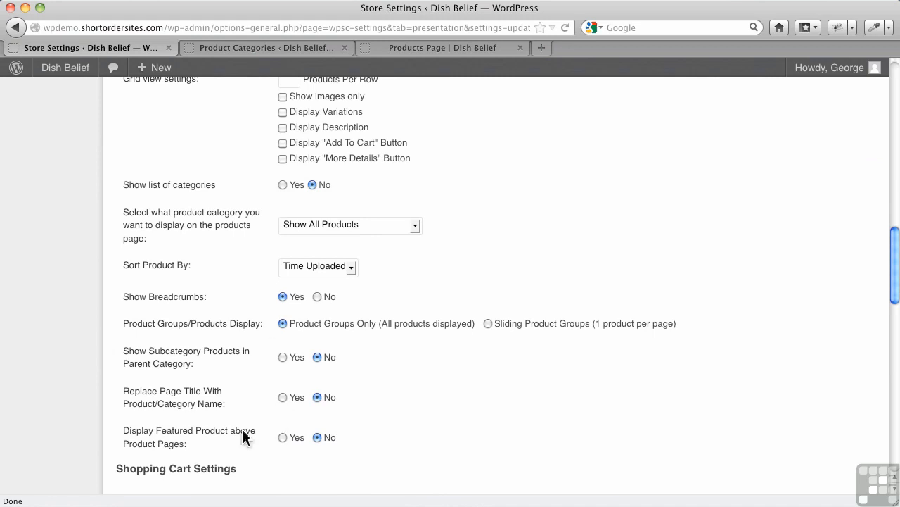
{"action": "left_click", "coordinate": [283, 437]}
{"action": "scroll", "coordinate": [375, 415], "scroll_direction": "down", "scroll_amount": 15}
{"action": "left_click", "coordinate": [184, 420]}
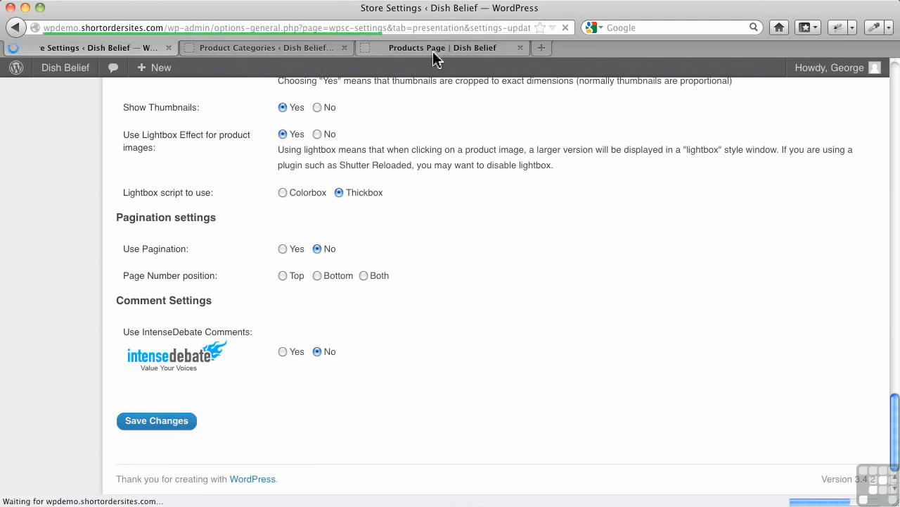
{"action": "left_click", "coordinate": [434, 49]}
{"action": "left_click", "coordinate": [565, 28]}
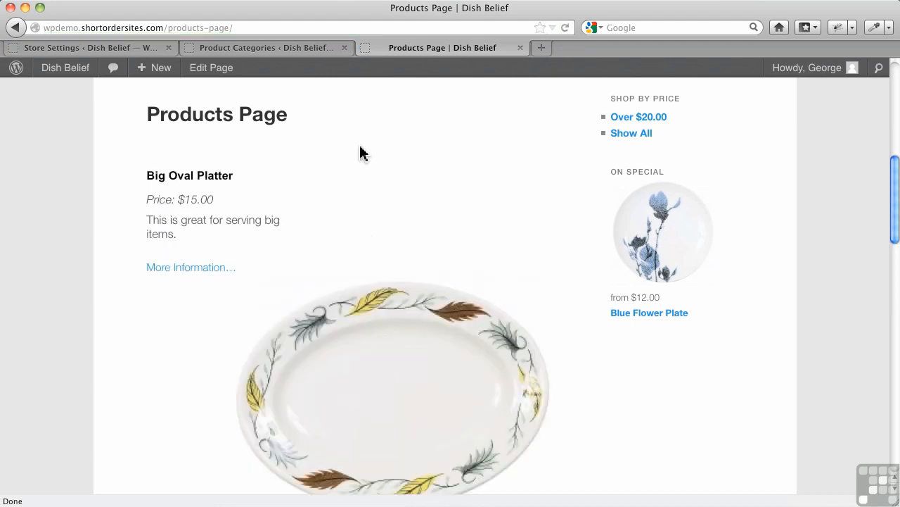
{"action": "scroll", "coordinate": [359, 152], "scroll_direction": "down", "scroll_amount": 5}
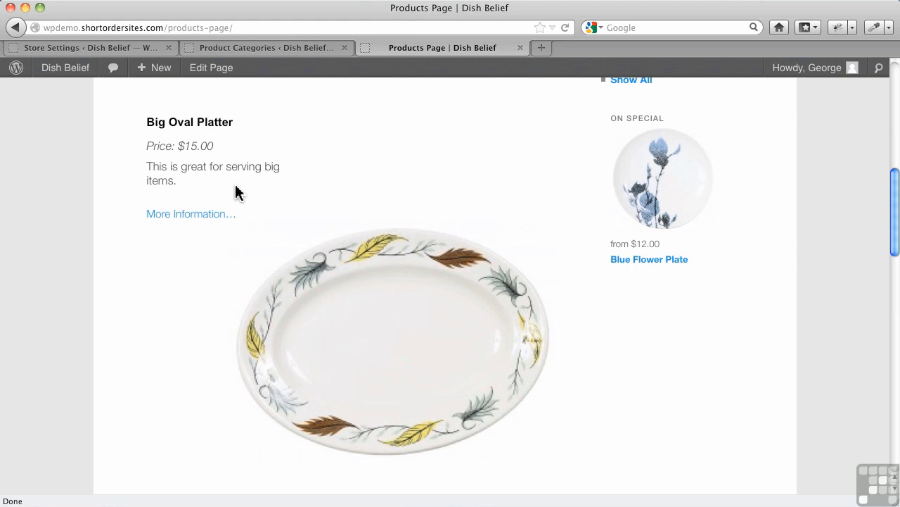
Step: Mark the Summer Breeze product as featured in the products list and reload the Products Page to check which featured product appears
{"action": "left_click", "coordinate": [286, 47]}
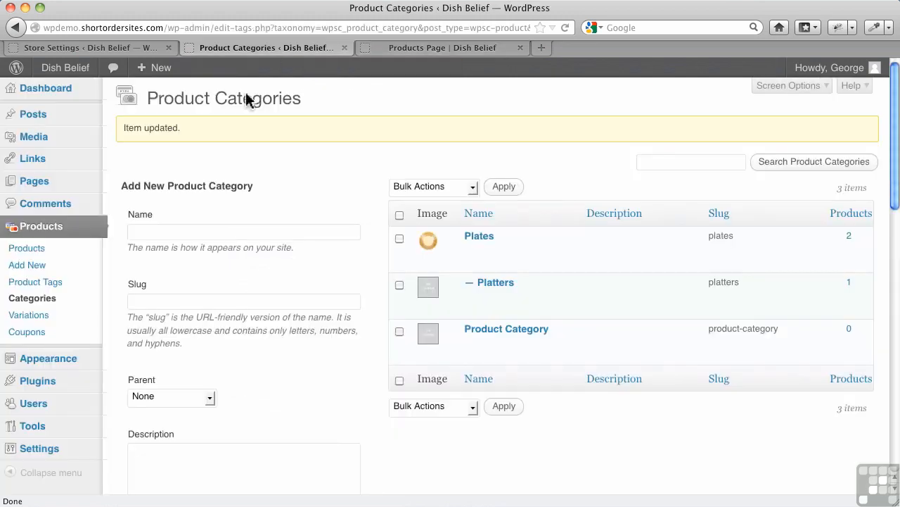
{"action": "left_click", "coordinate": [44, 248]}
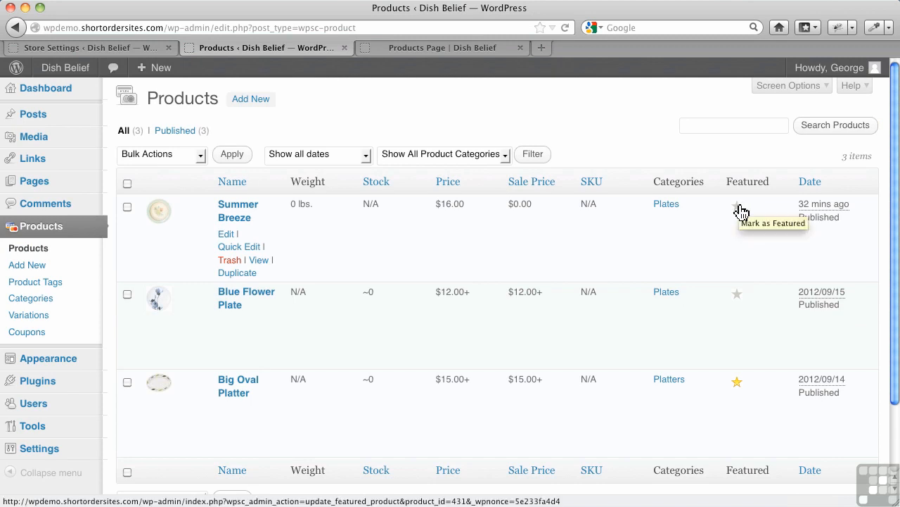
{"action": "left_click", "coordinate": [737, 209]}
{"action": "left_click", "coordinate": [395, 50]}
{"action": "left_click", "coordinate": [564, 28]}
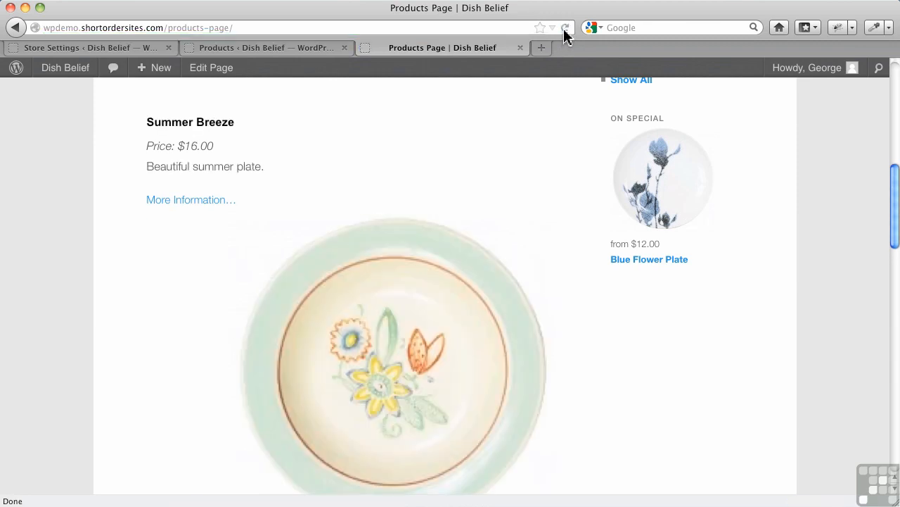
{"action": "left_click", "coordinate": [565, 28]}
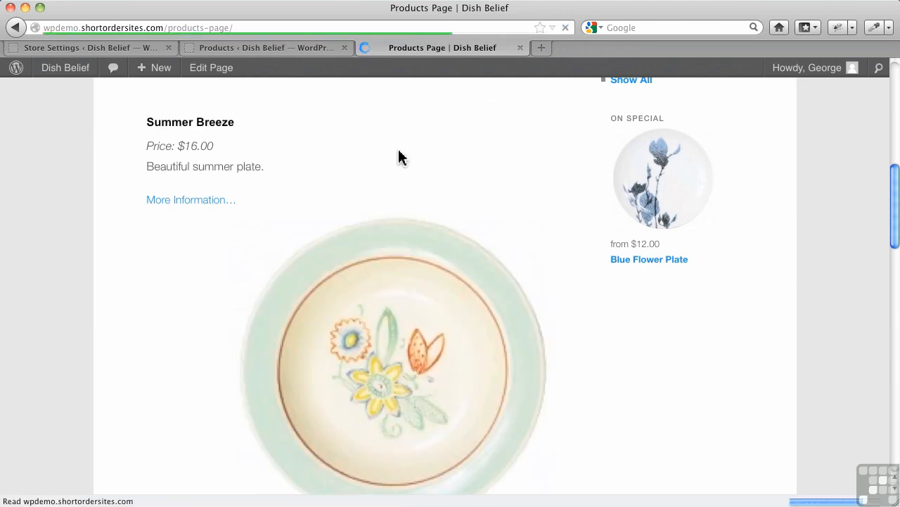
Step: Examine how the featured product is laid out above the regular product listings on the Products Page
{"action": "scroll", "coordinate": [399, 157], "scroll_direction": "down", "scroll_amount": 5}
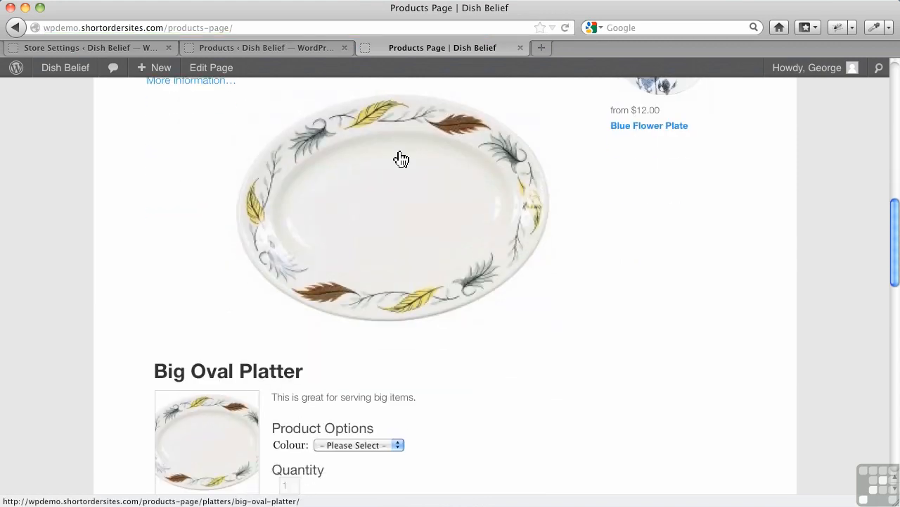
{"action": "scroll", "coordinate": [176, 240], "scroll_direction": "up", "scroll_amount": 6}
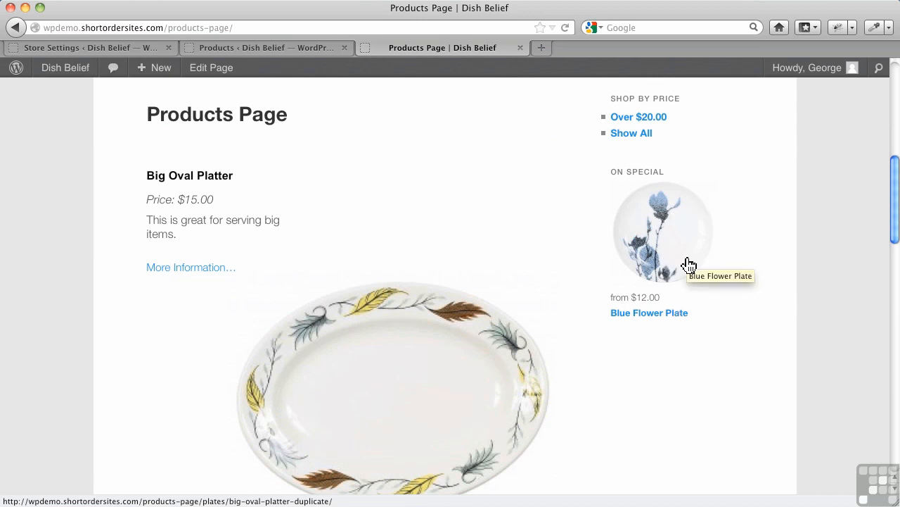
{"action": "scroll", "coordinate": [431, 251], "scroll_direction": "down", "scroll_amount": 3}
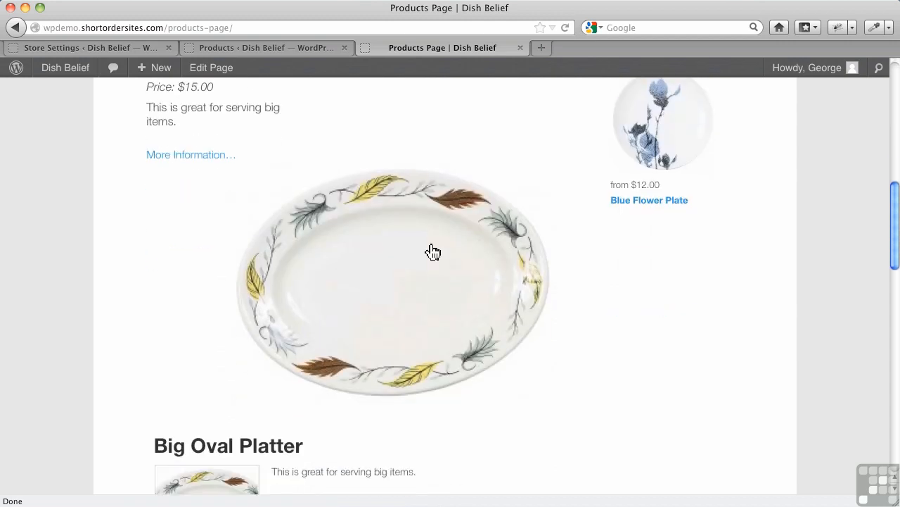
{"action": "scroll", "coordinate": [412, 258], "scroll_direction": "up", "scroll_amount": 5}
{"action": "scroll", "coordinate": [316, 331], "scroll_direction": "down", "scroll_amount": 2}
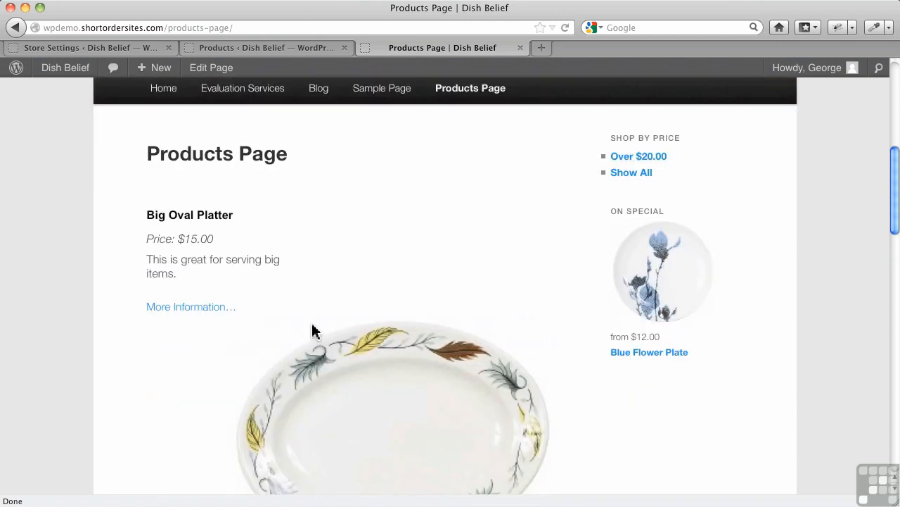
{"action": "scroll", "coordinate": [313, 331], "scroll_direction": "down", "scroll_amount": 1}
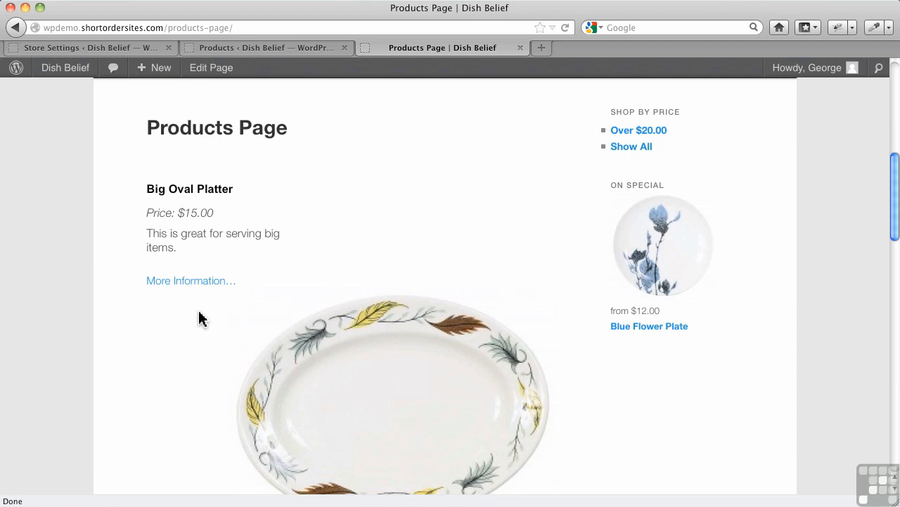
{"action": "scroll", "coordinate": [199, 316], "scroll_direction": "down", "scroll_amount": 3}
{"action": "scroll", "coordinate": [190, 309], "scroll_direction": "down", "scroll_amount": 2}
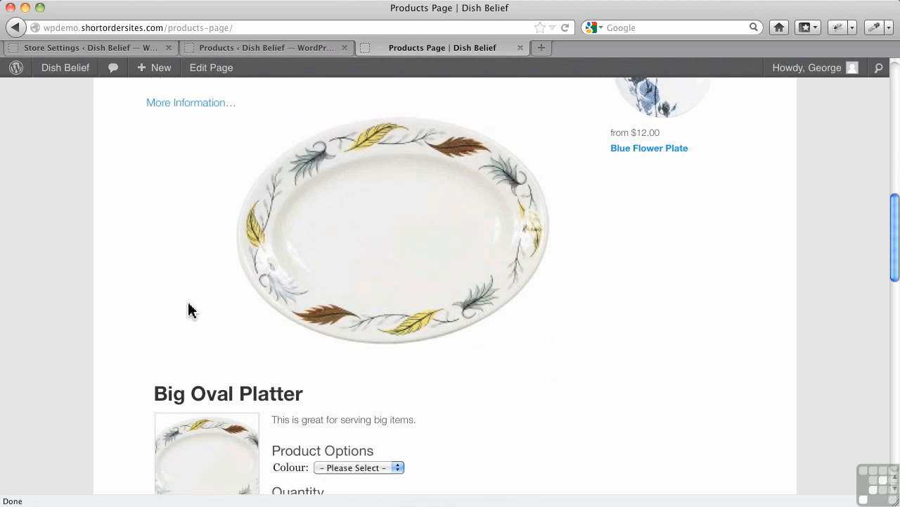
{"action": "scroll", "coordinate": [189, 310], "scroll_direction": "down", "scroll_amount": 2}
{"action": "scroll", "coordinate": [189, 309], "scroll_direction": "up", "scroll_amount": 8}
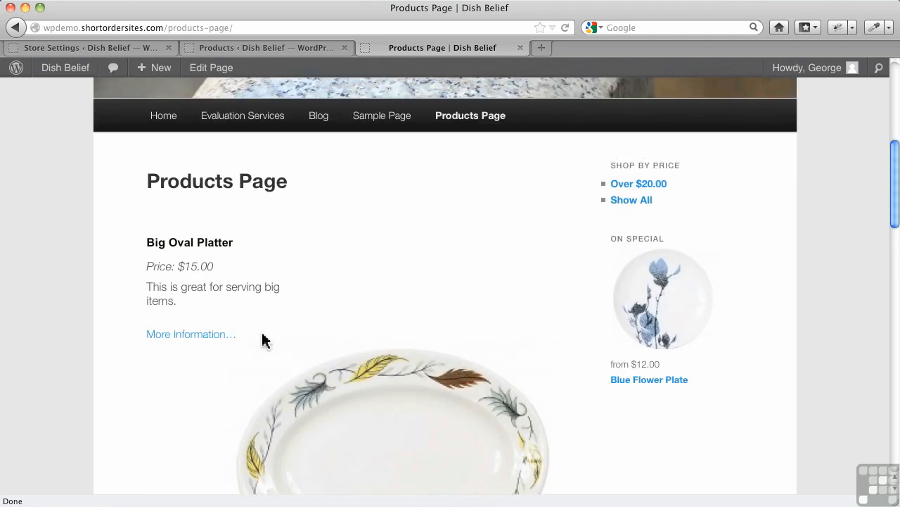
Step: Review the Product Page Settings in the store's presentation options and compare them with the product listings on the Products Page
{"action": "left_click", "coordinate": [131, 48]}
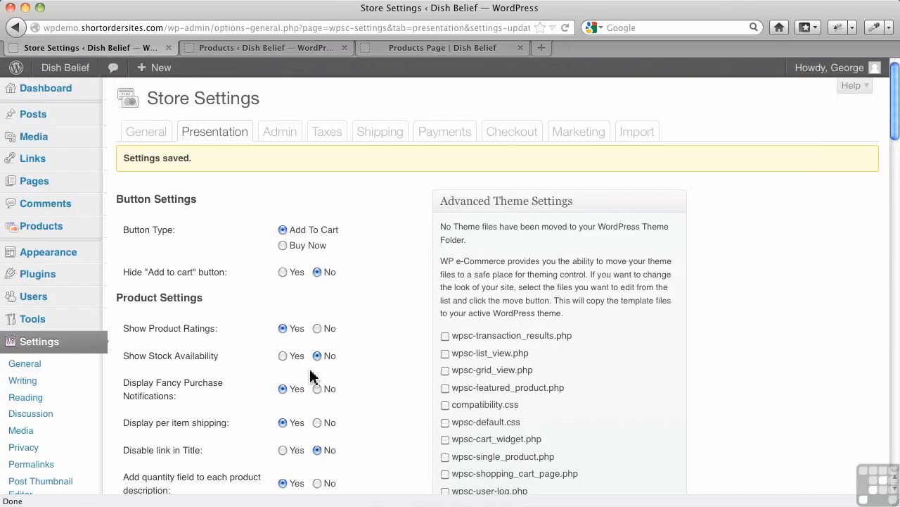
{"action": "scroll", "coordinate": [313, 377], "scroll_direction": "down", "scroll_amount": 15}
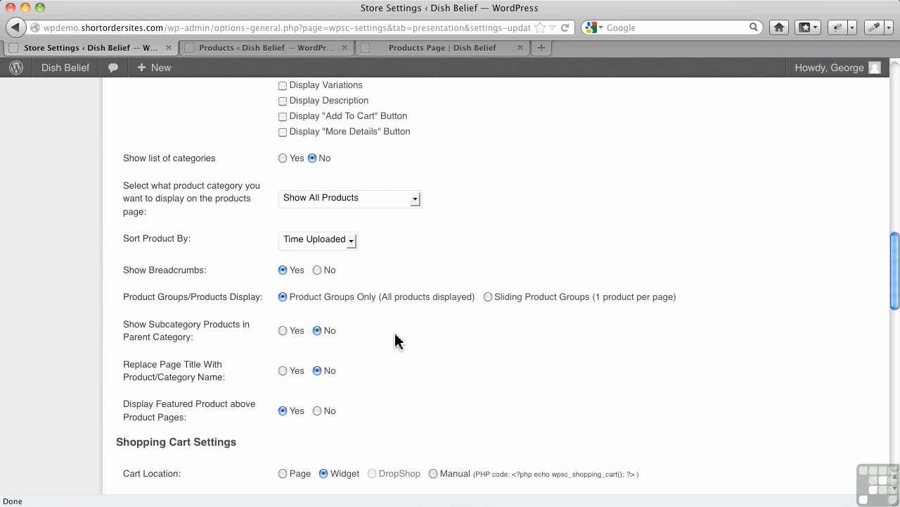
{"action": "scroll", "coordinate": [396, 338], "scroll_direction": "up", "scroll_amount": 5}
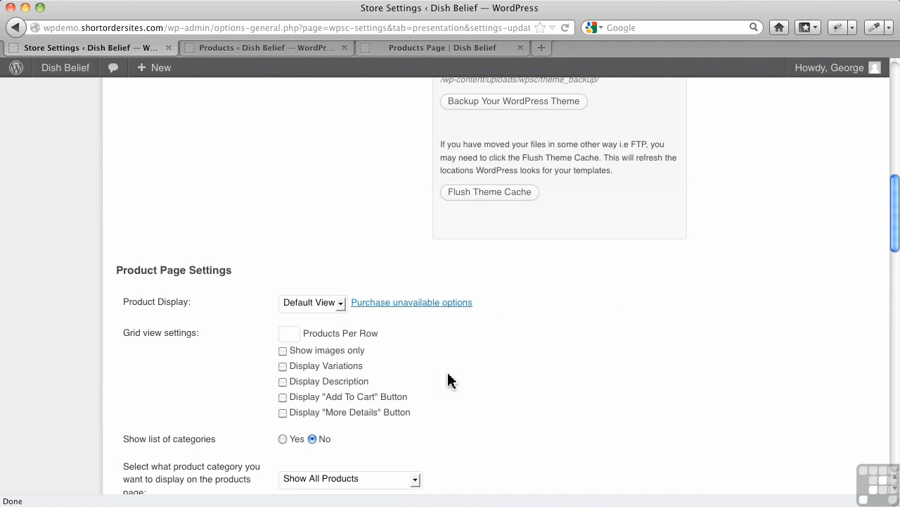
{"action": "left_click", "coordinate": [405, 48]}
{"action": "scroll", "coordinate": [352, 211], "scroll_direction": "down", "scroll_amount": 3}
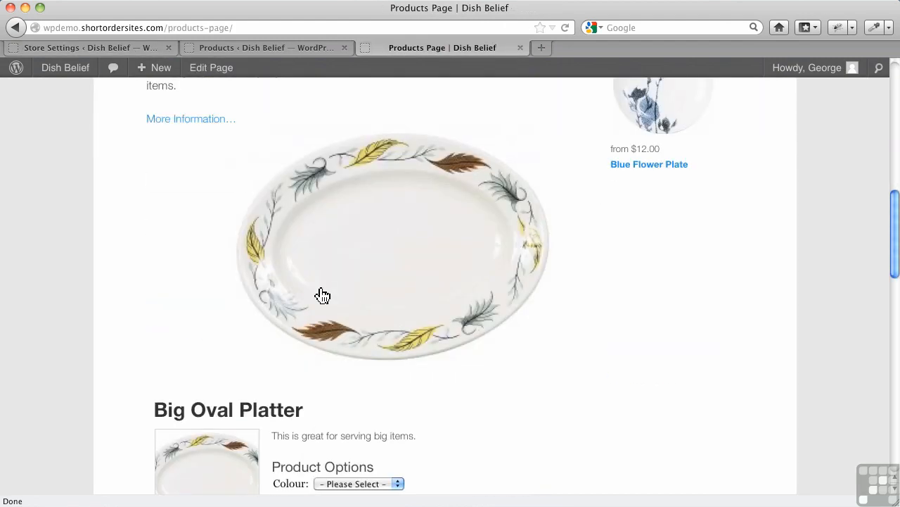
{"action": "scroll", "coordinate": [322, 295], "scroll_direction": "down", "scroll_amount": 10}
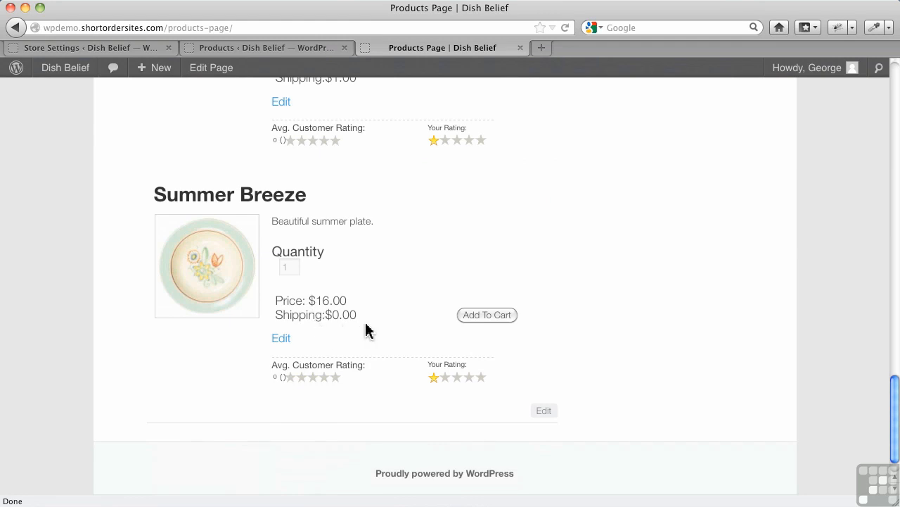
{"action": "scroll", "coordinate": [365, 331], "scroll_direction": "up", "scroll_amount": 5}
{"action": "scroll", "coordinate": [366, 331], "scroll_direction": "up", "scroll_amount": 5}
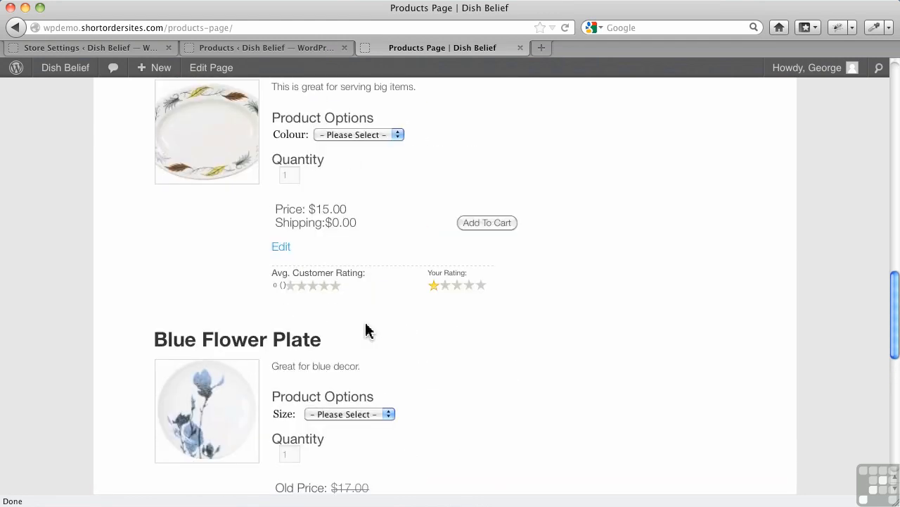